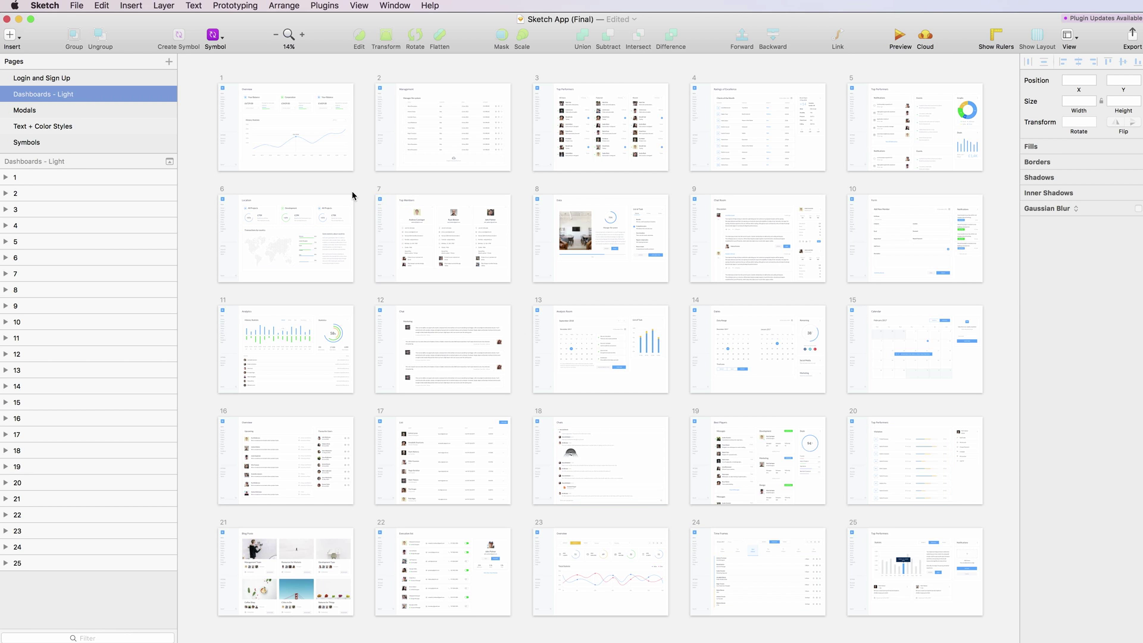
scroll(352, 195, up, 5)
scroll(352, 195, up, 5)
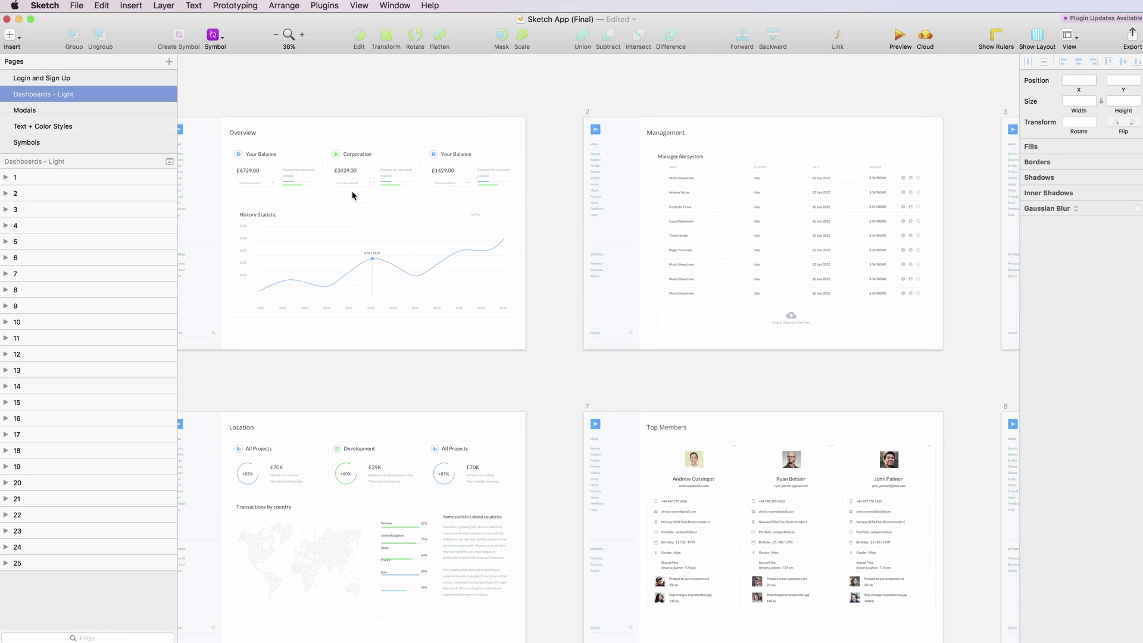
scroll(351, 195, right, 5)
scroll(352, 195, right, 5)
scroll(352, 194, down, 2)
scroll(352, 195, down, 1)
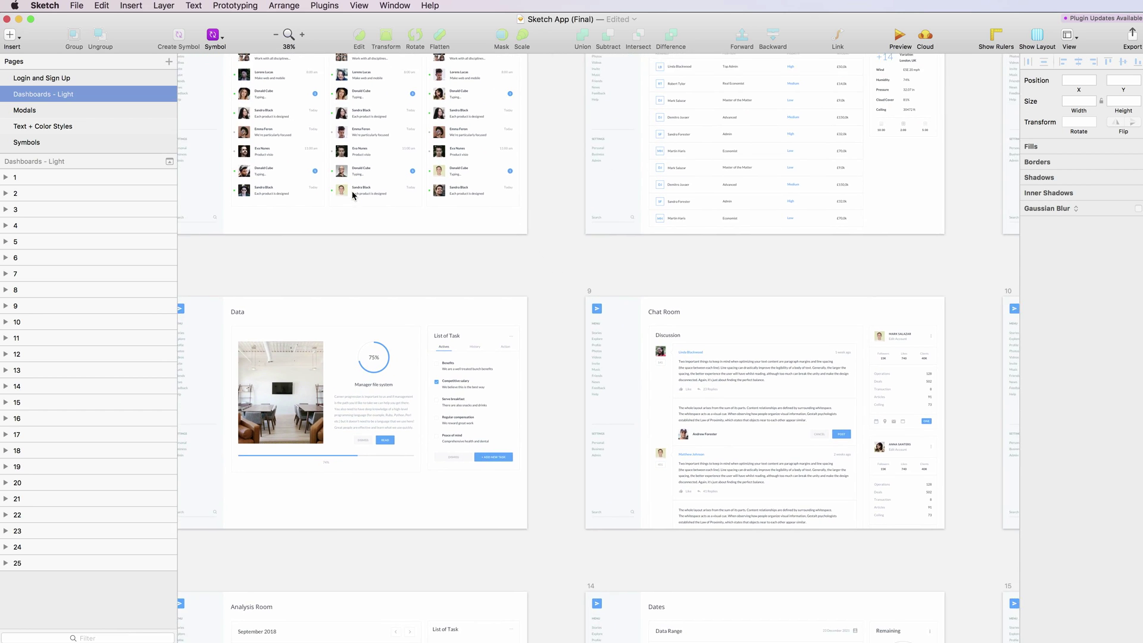
scroll(353, 195, down, 2)
scroll(353, 195, left, 1)
scroll(286, 134, left, 3)
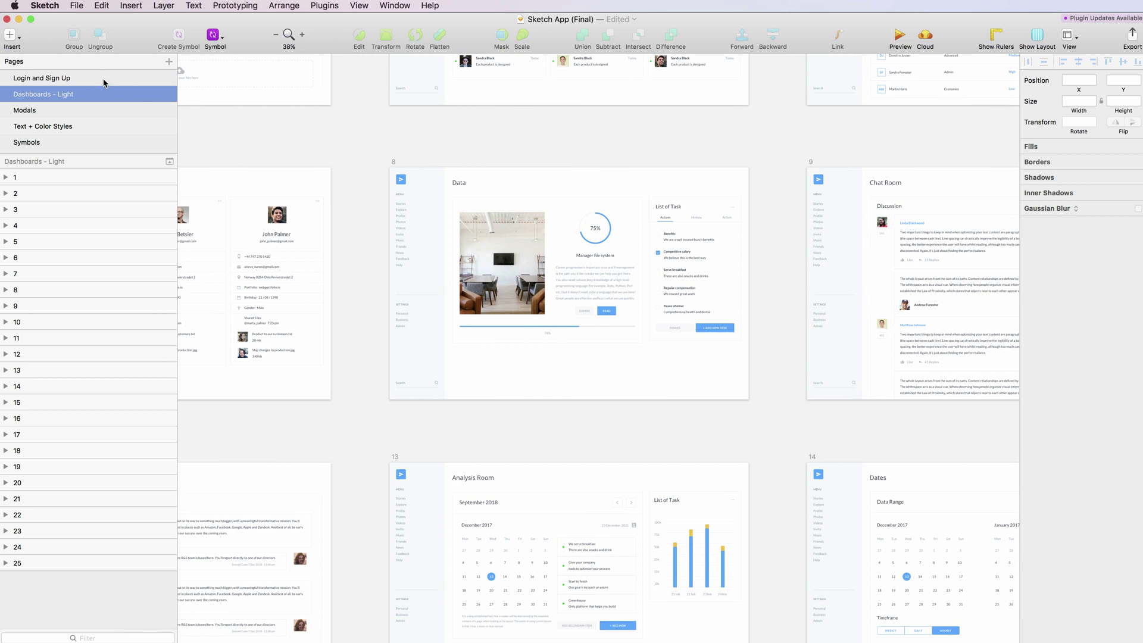
scroll(352, 199, up, 1)
scroll(351, 200, down, 5)
scroll(325, 184, right, 2)
scroll(325, 184, up, 2)
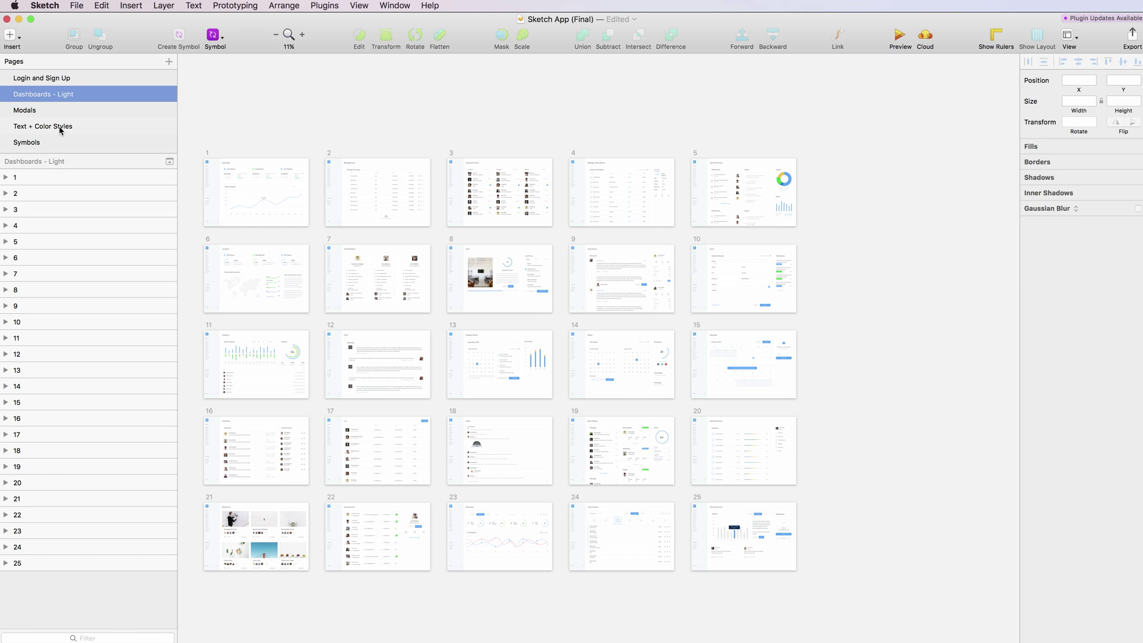
Review the eight Login and Sign Up screens up close, then move on to the Modals page.
click(56, 79)
scroll(302, 160, left, 3)
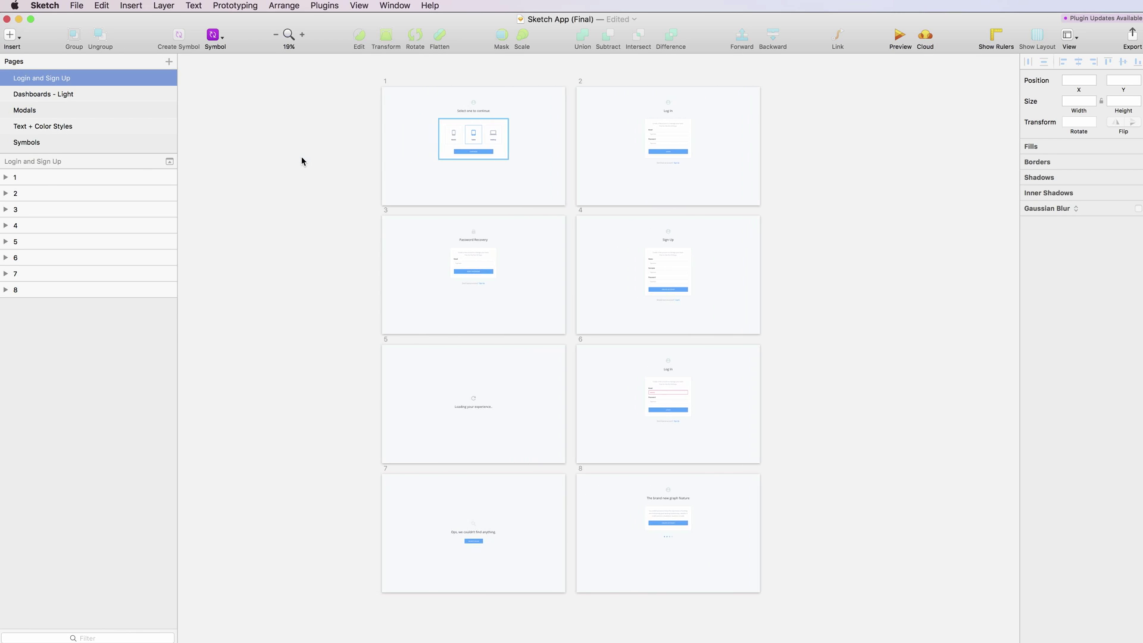
scroll(302, 162, left, 2)
scroll(302, 161, up, 5)
scroll(302, 162, right, 2)
scroll(303, 161, right, 3)
scroll(301, 161, up, 2)
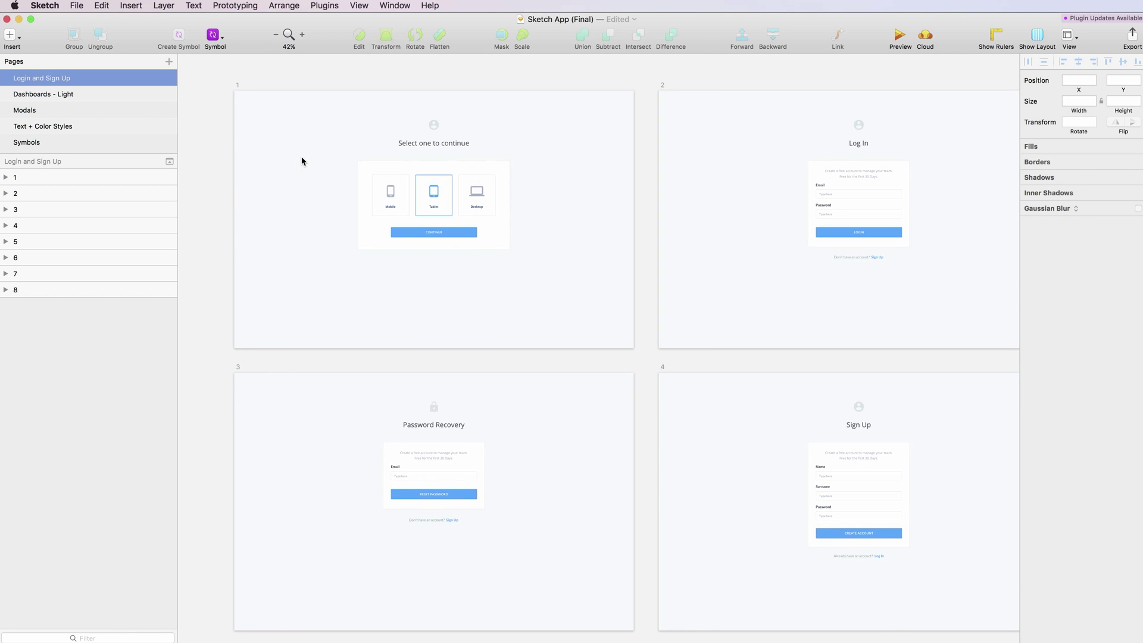
scroll(302, 161, right, 1)
scroll(301, 161, down, 2)
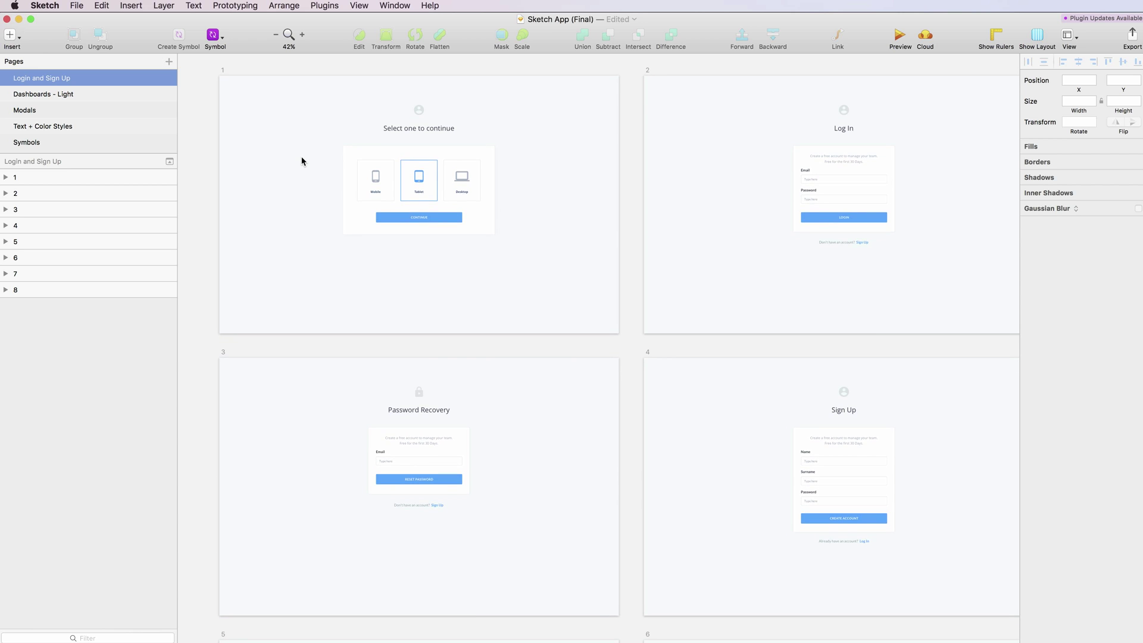
scroll(302, 161, right, 2)
scroll(302, 161, down, 2)
scroll(302, 160, down, 5)
scroll(302, 161, down, 1)
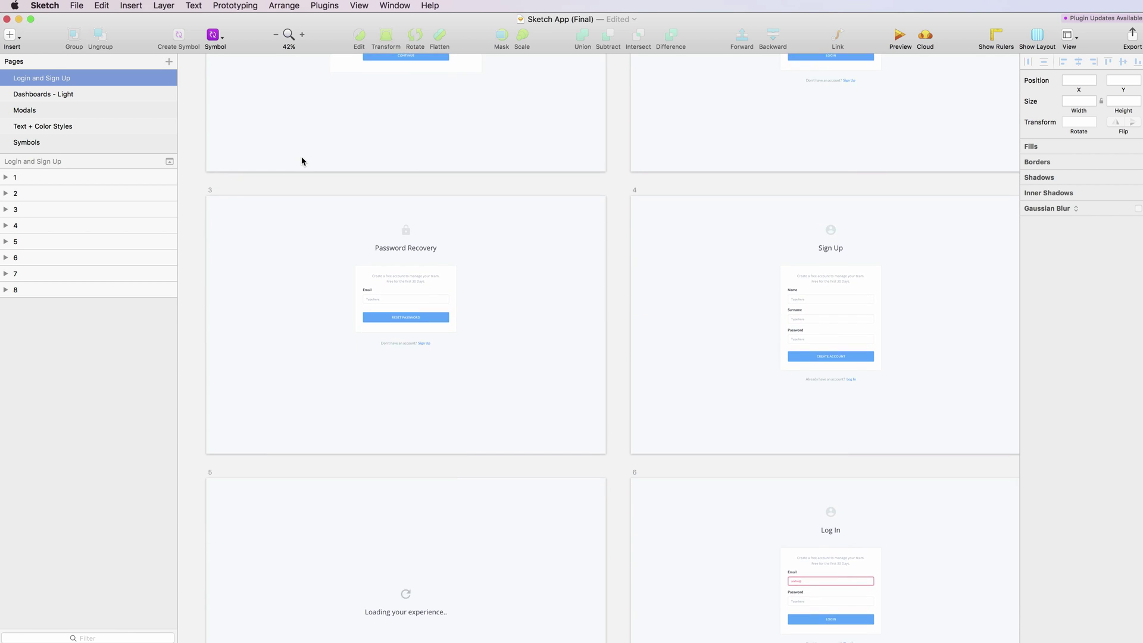
scroll(302, 161, down, 4)
scroll(302, 161, down, 1)
scroll(302, 161, down, 5)
scroll(302, 161, down, 5)
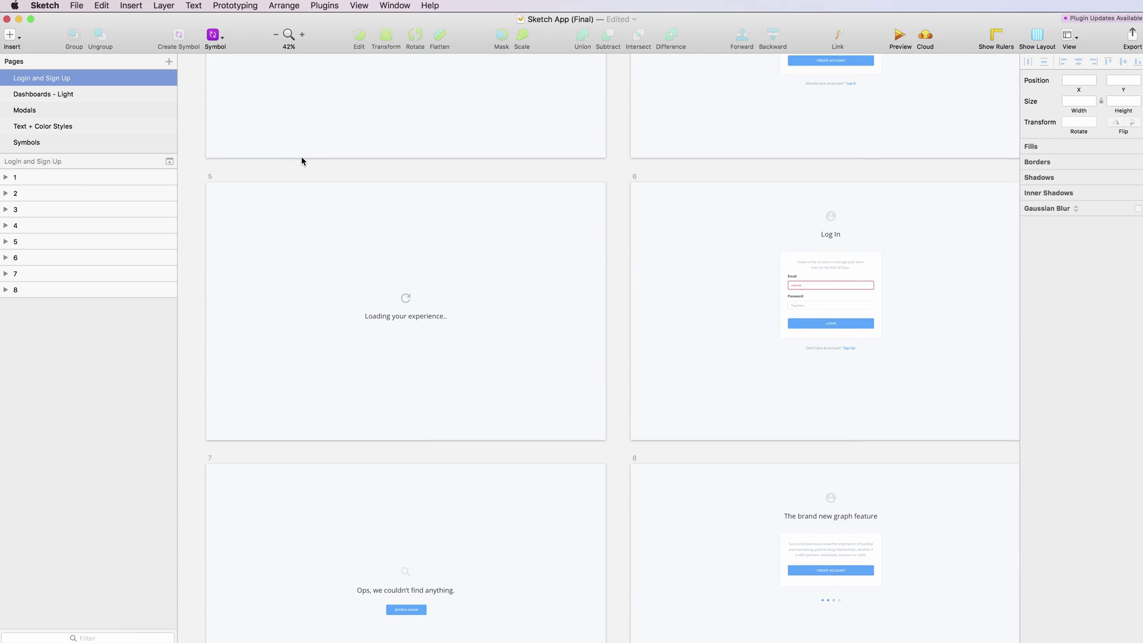
scroll(301, 160, down, 3)
scroll(302, 161, right, 1)
scroll(303, 160, down, 2)
scroll(303, 160, down, 1)
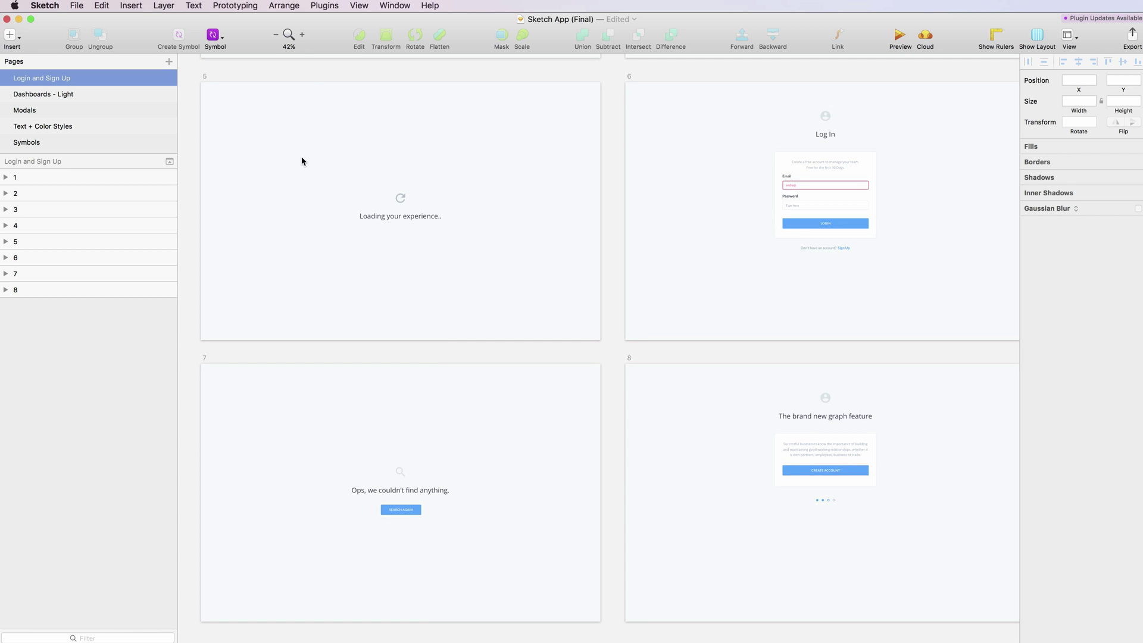
click(72, 110)
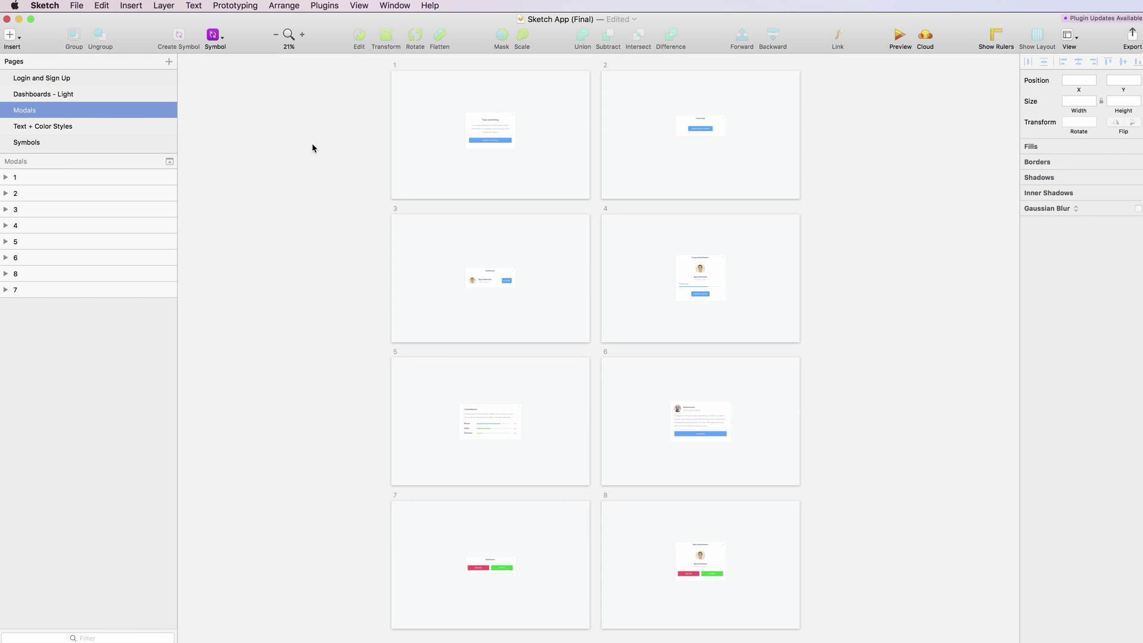
scroll(470, 146, up, 1)
scroll(470, 146, up, 3)
scroll(470, 146, up, 3)
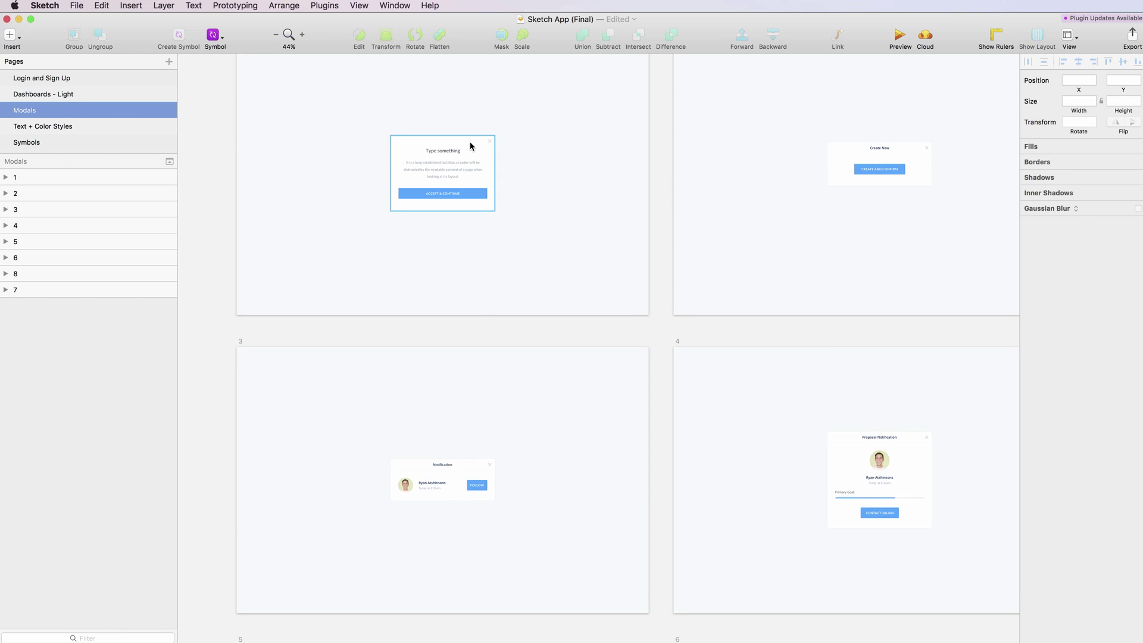
scroll(470, 145, up, 3)
scroll(469, 146, down, 1)
scroll(470, 145, down, 3)
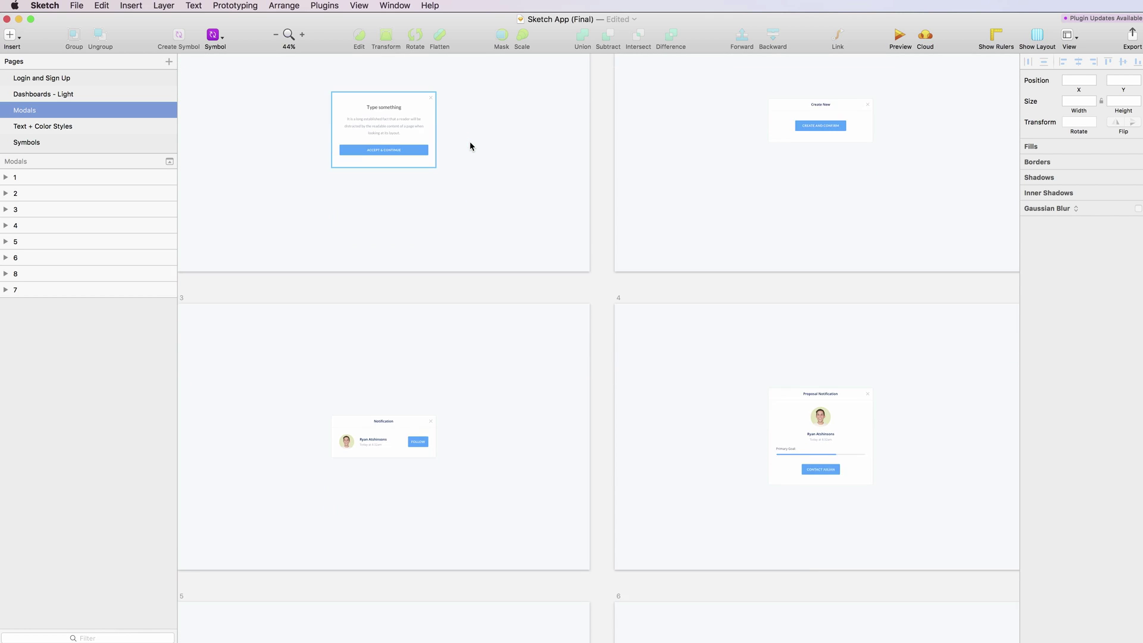
scroll(470, 145, down, 5)
scroll(471, 145, down, 1)
scroll(470, 145, down, 3)
scroll(469, 145, down, 2)
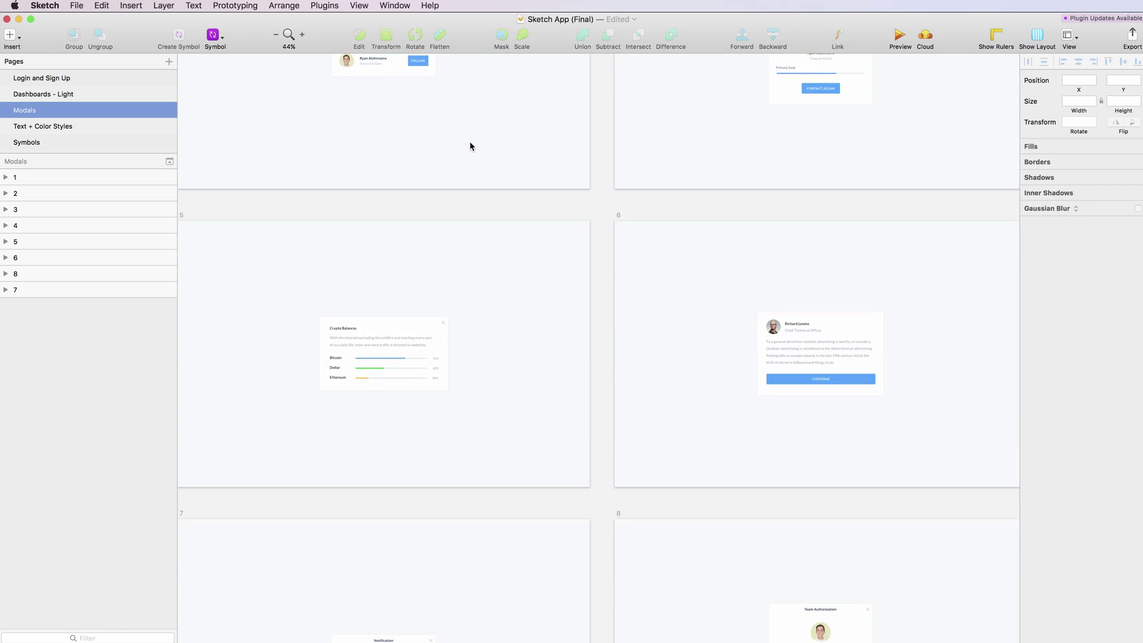
scroll(470, 146, down, 3)
scroll(470, 146, down, 3)
scroll(470, 146, down, 3)
scroll(470, 145, down, 2)
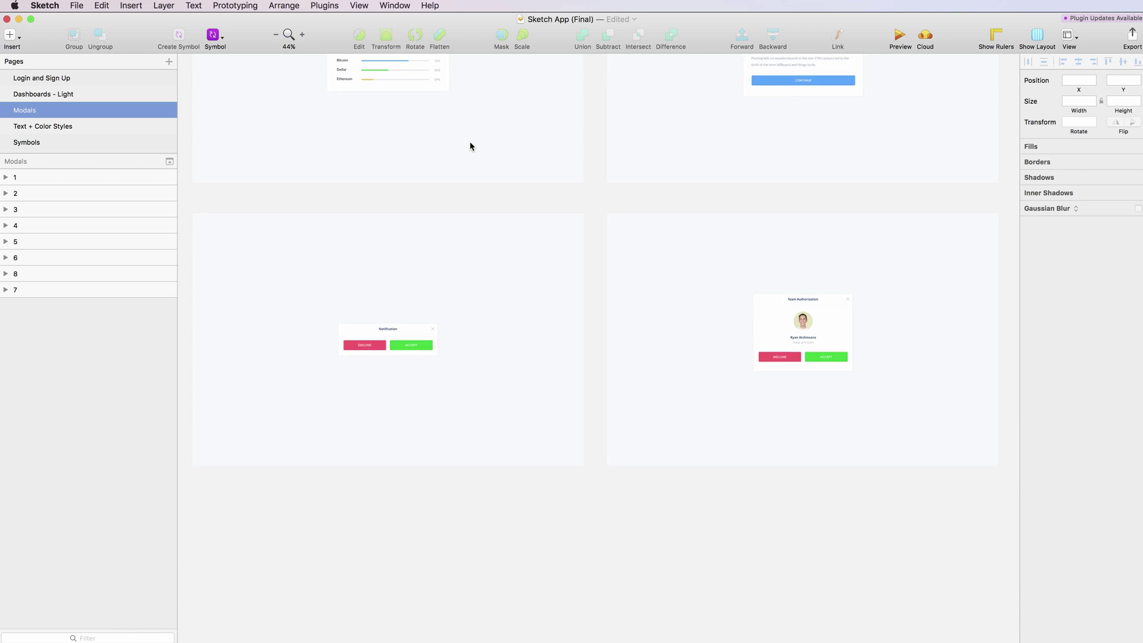
scroll(470, 146, down, 3)
scroll(470, 146, up, 5)
scroll(470, 145, up, 3)
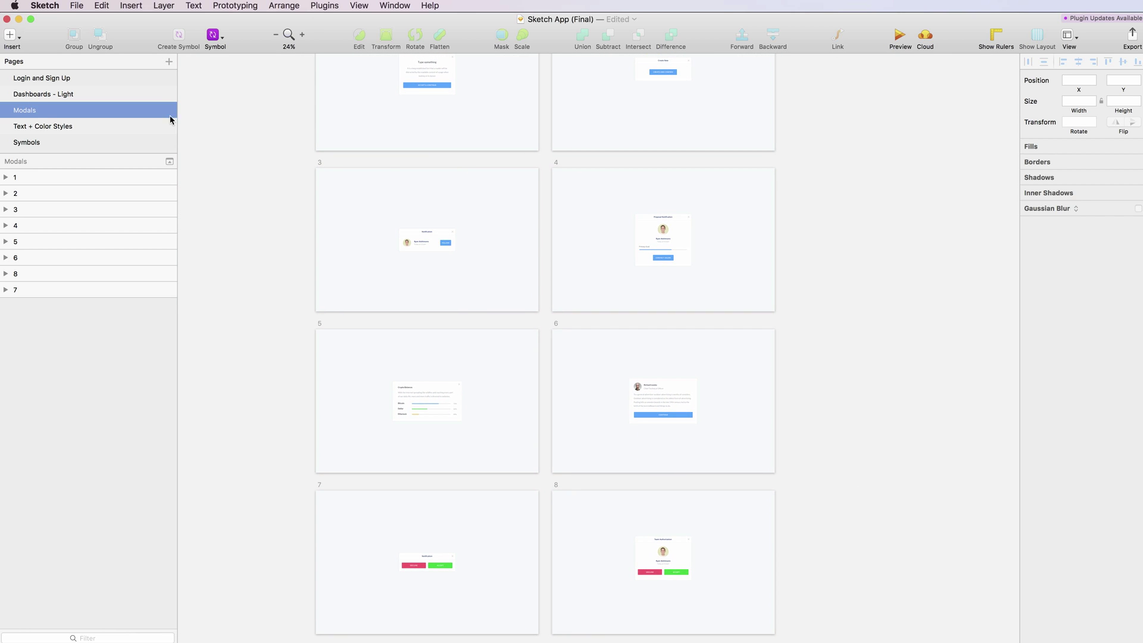
Fill the Primary, Secondary and Tertiary solid squares on Text + Color Styles with red.
click(80, 128)
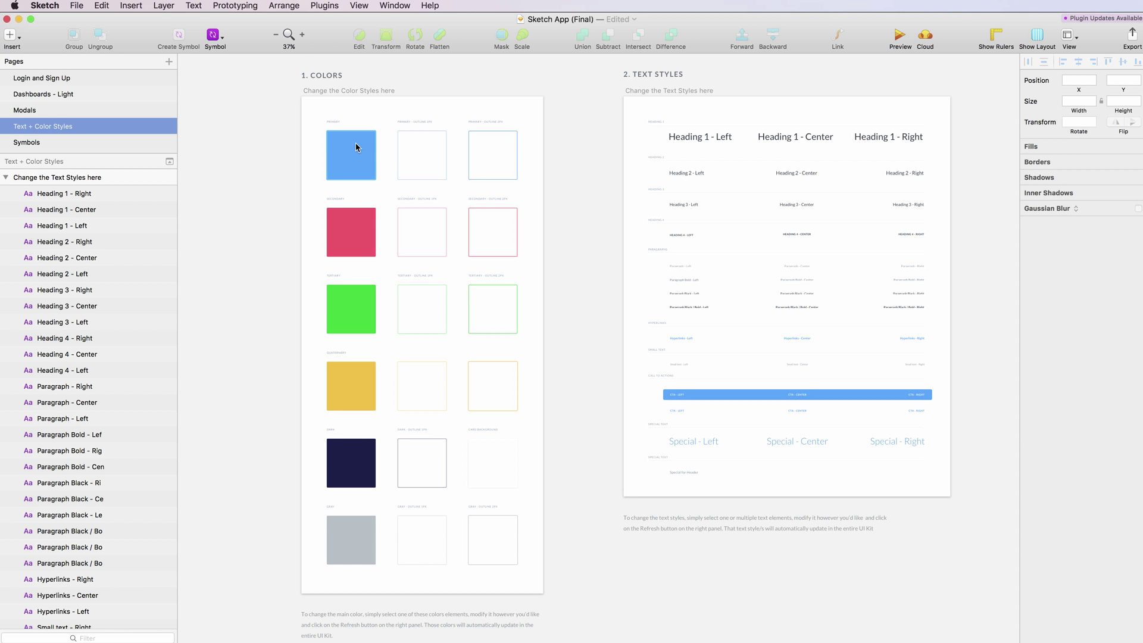
scroll(356, 148, up, 3)
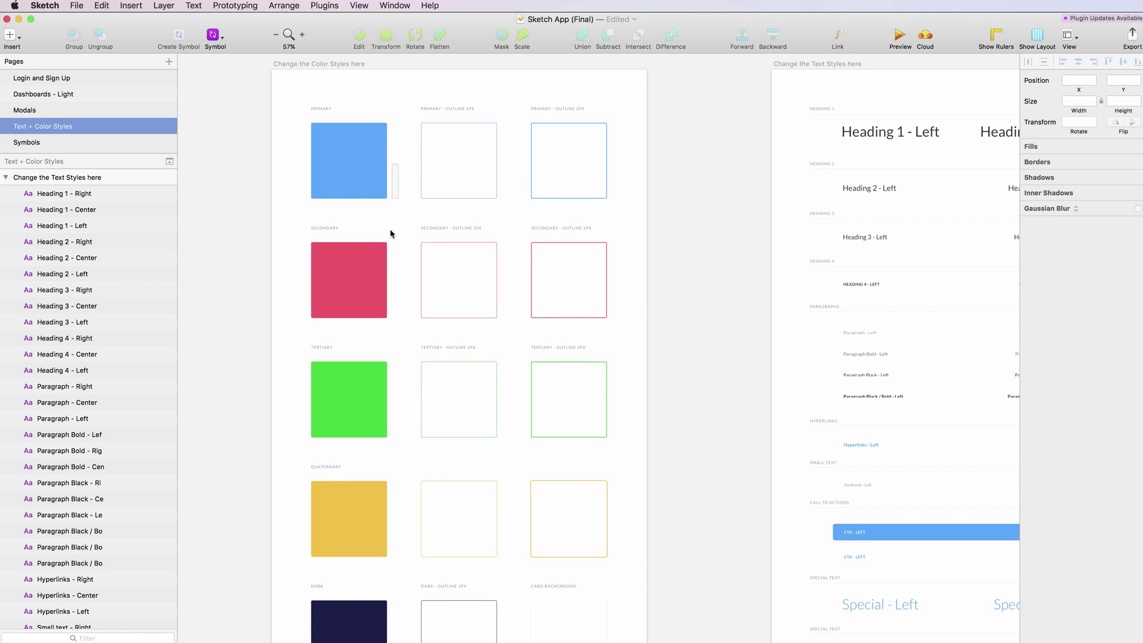
drag(390, 234, 377, 432)
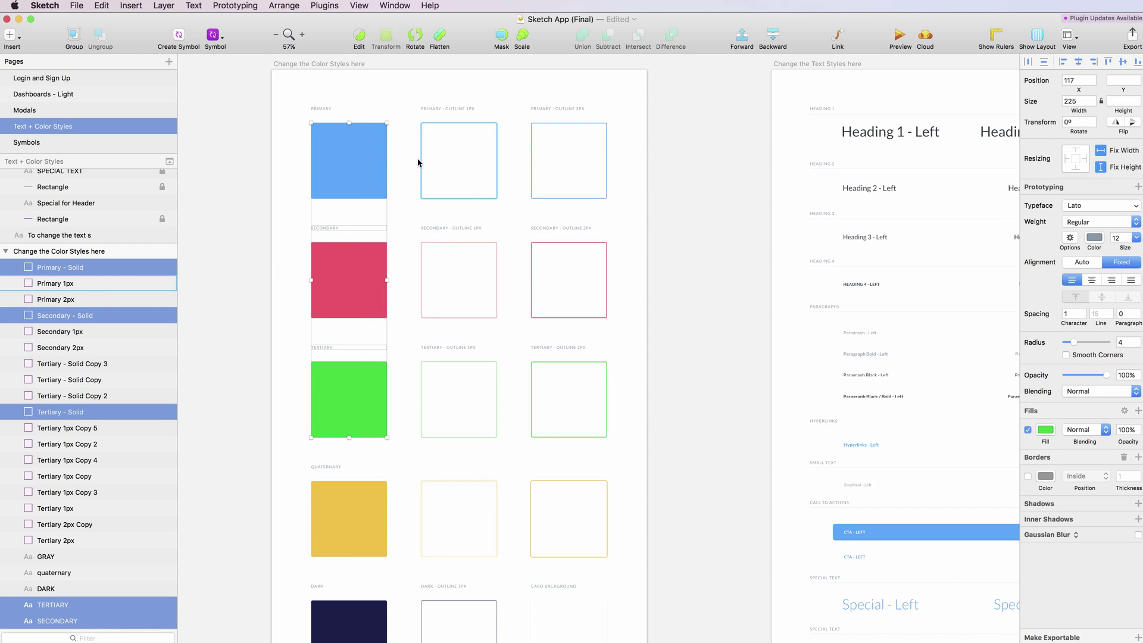
click(366, 169)
shift+click(365, 294)
shift+click(353, 411)
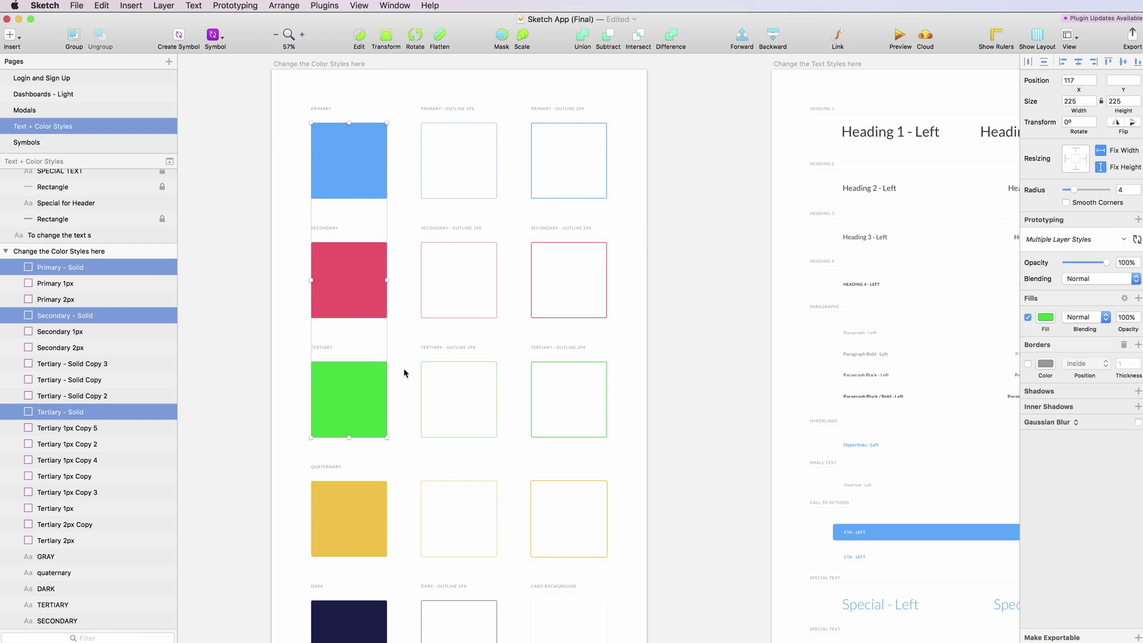
click(1043, 320)
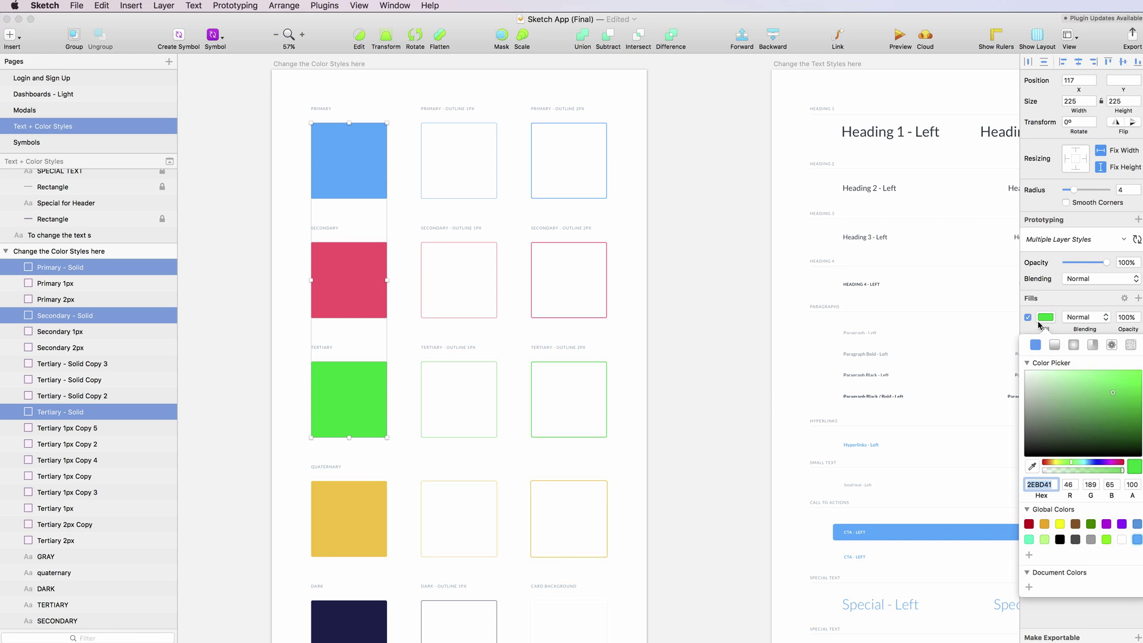
drag(1071, 465, 1121, 463)
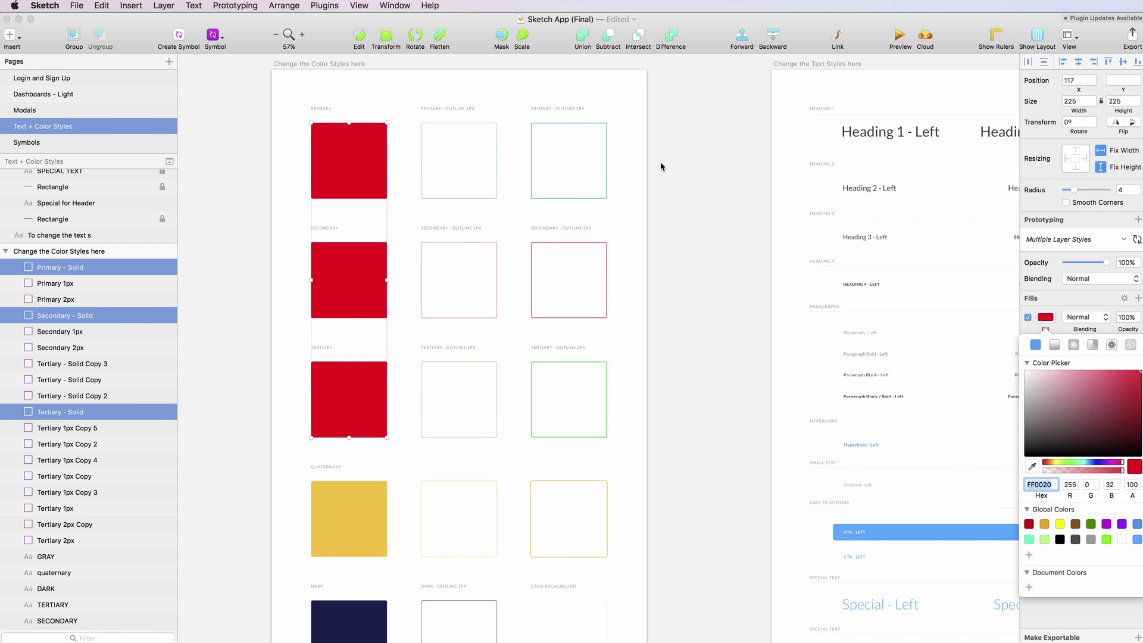
Set the border colour of the 1px and 2px outline squares to red EE0202.
drag(661, 166, 453, 189)
drag(640, 279, 478, 302)
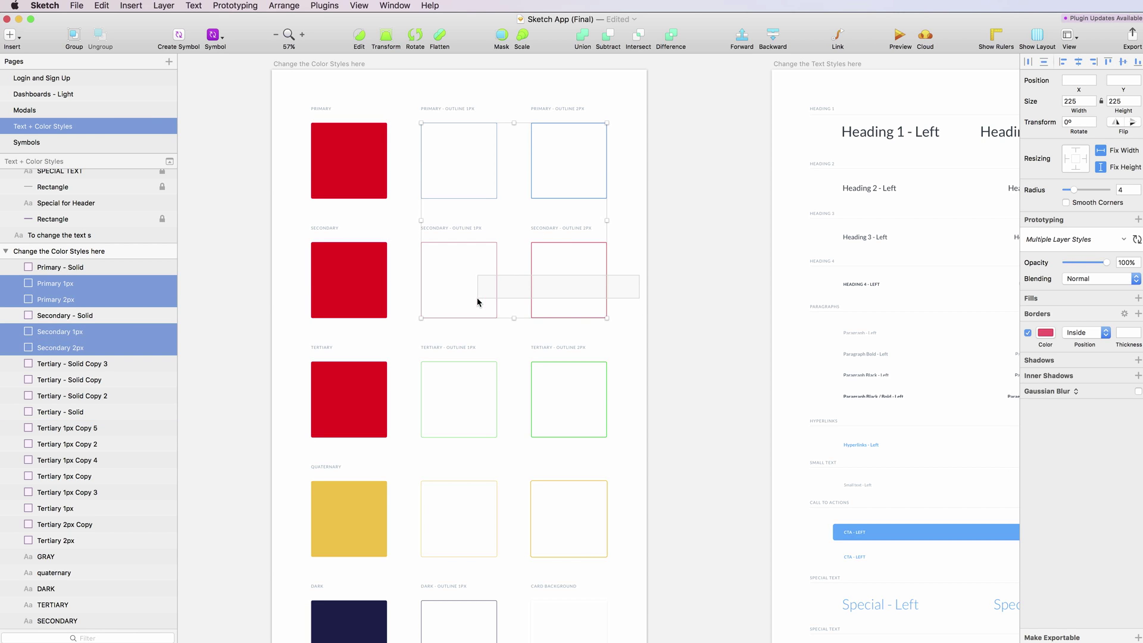
drag(634, 411, 442, 428)
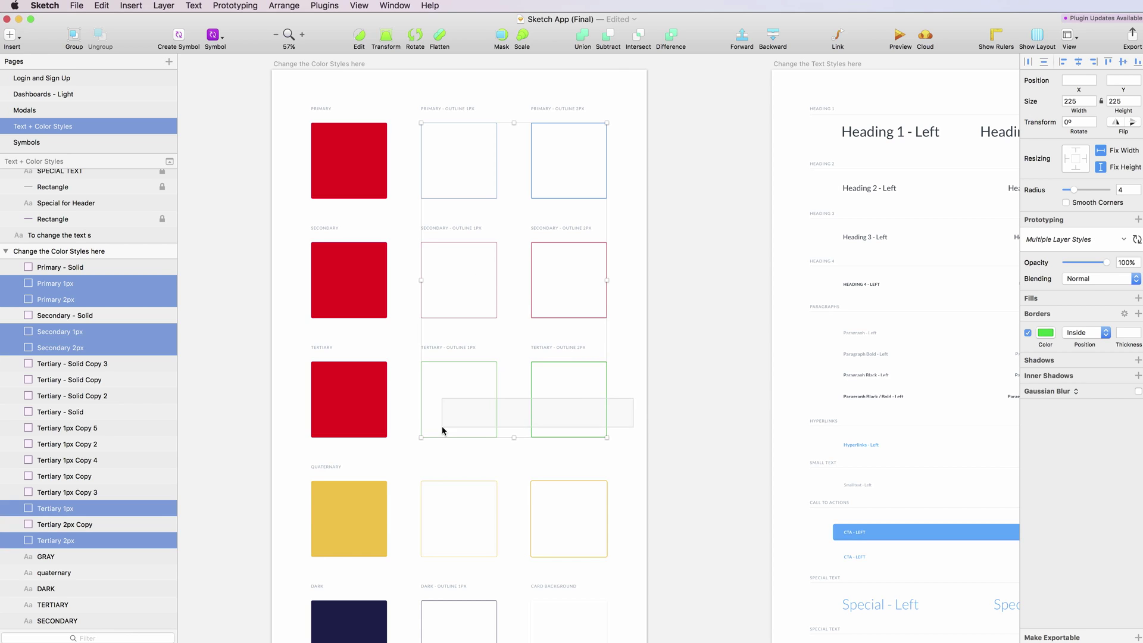
click(1043, 333)
text(EE0202)
key(Return)
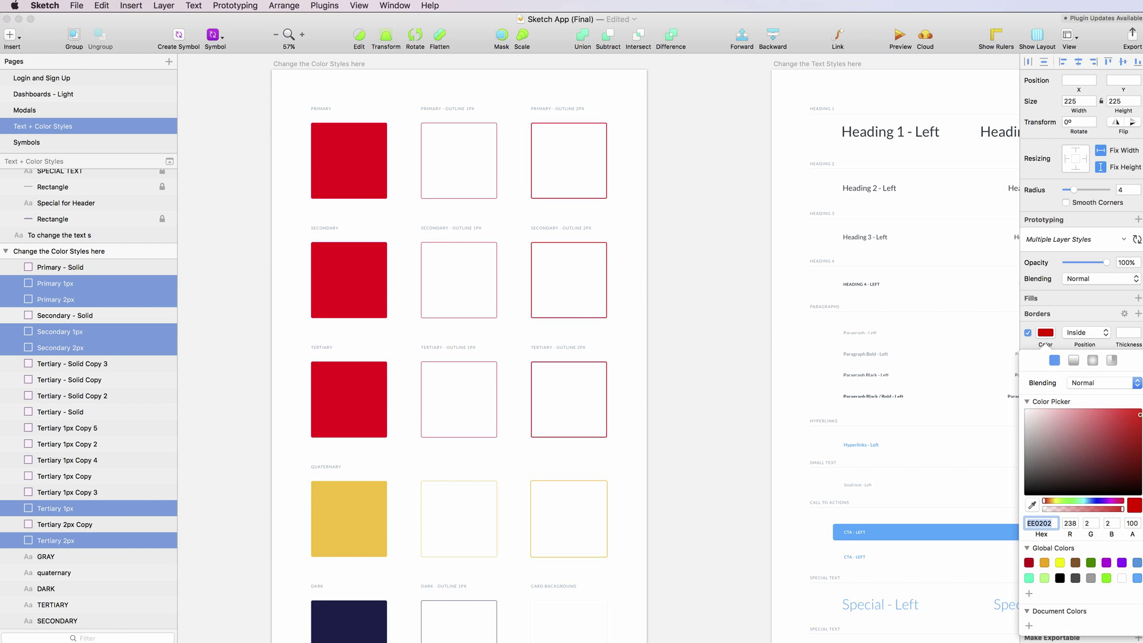
Sync the red colours of all three swatch rows to the shared layer styles.
drag(629, 165, 324, 188)
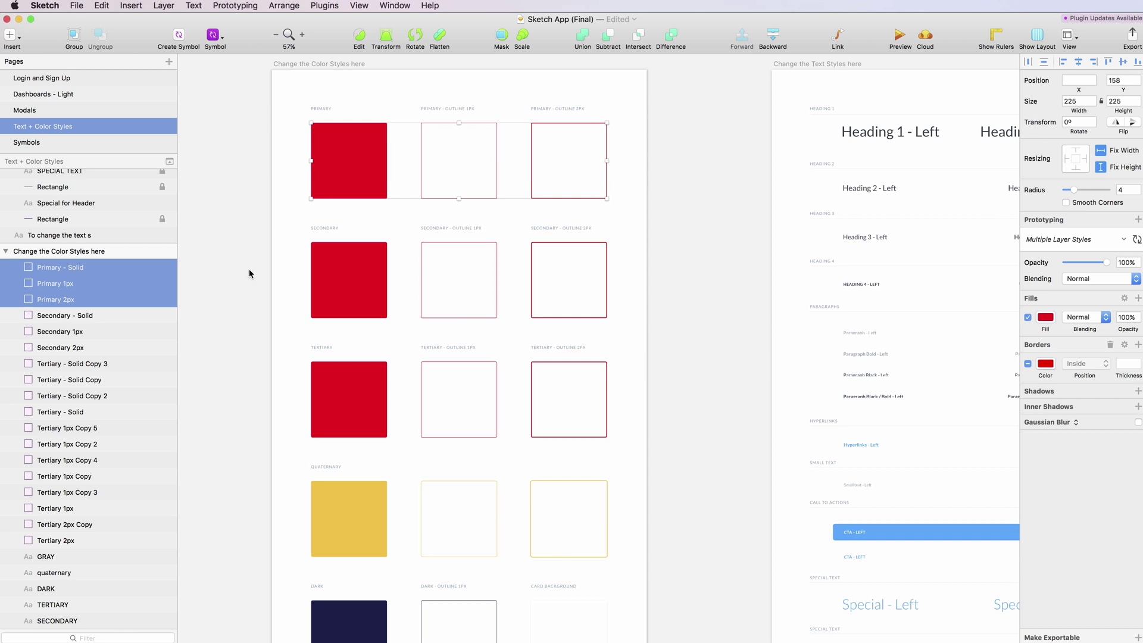
drag(237, 268, 625, 302)
drag(616, 381, 277, 418)
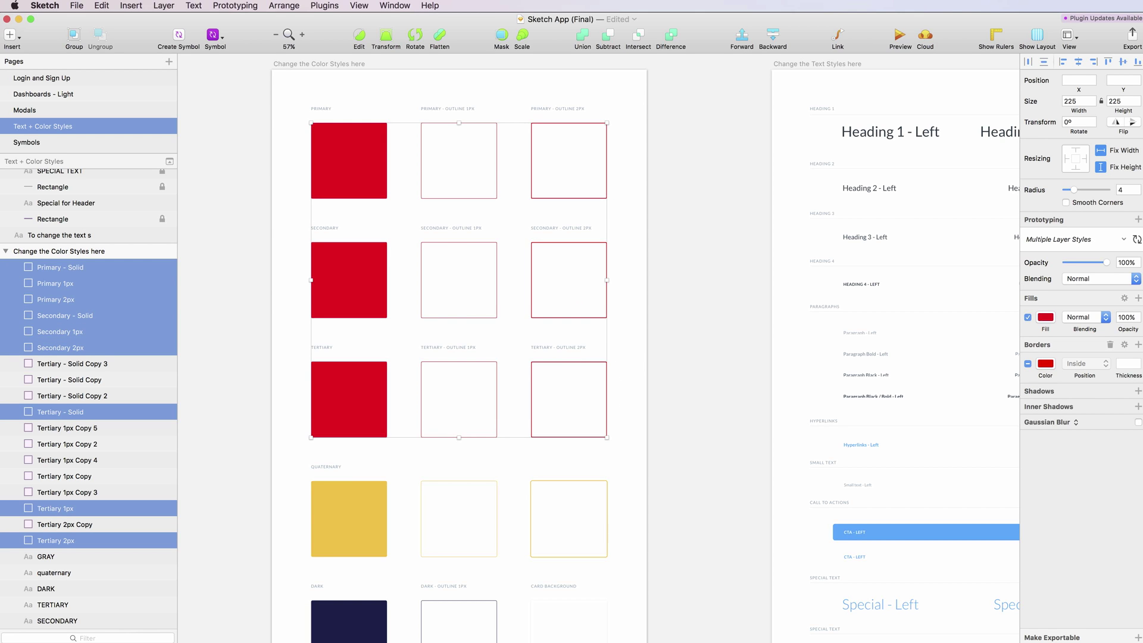
click(1136, 240)
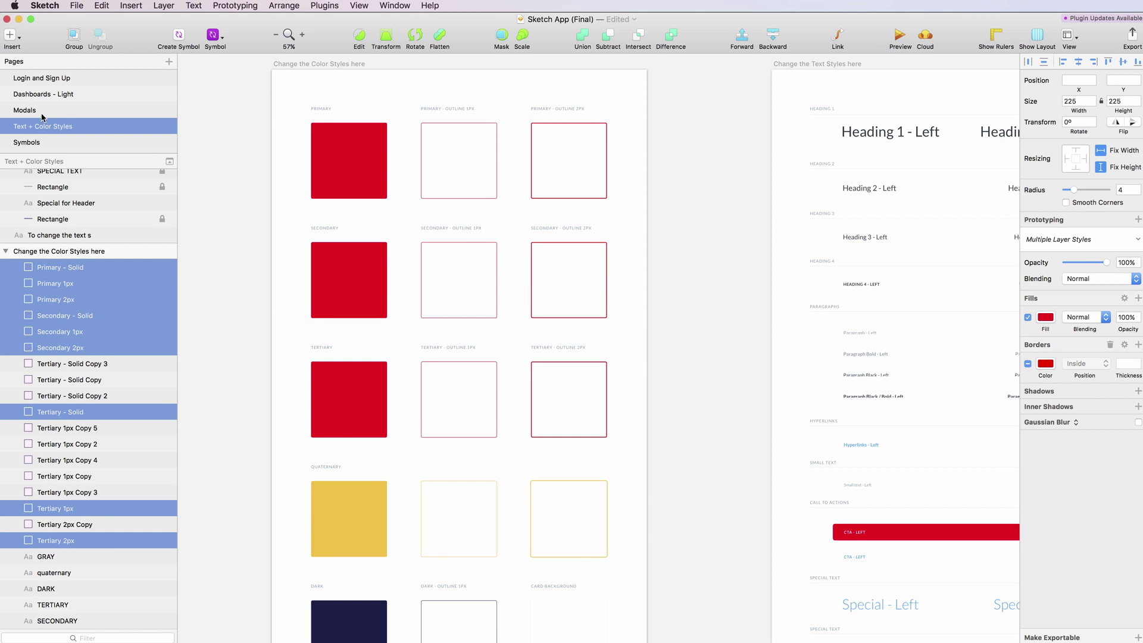
Look over the Dashboards - Light artboards like Dates and Best Players, then return to Text + Color Styles.
click(52, 94)
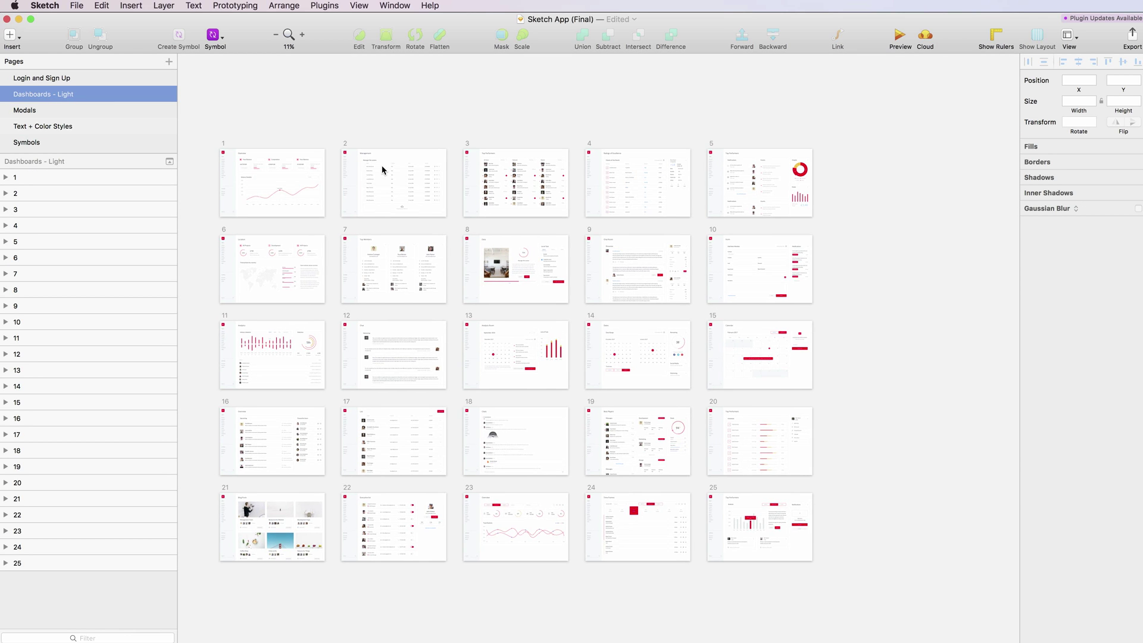
scroll(379, 212, up, 2)
scroll(379, 213, up, 3)
scroll(380, 212, up, 2)
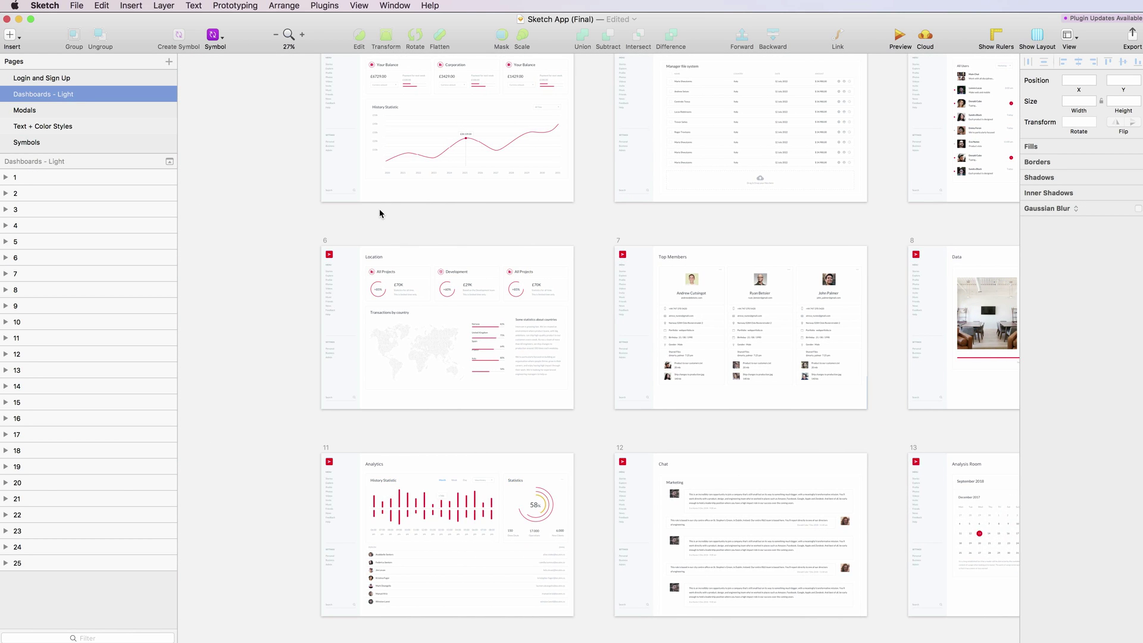
scroll(379, 213, up, 1)
scroll(379, 213, up, 1)
scroll(379, 213, up, 2)
scroll(379, 213, up, 2)
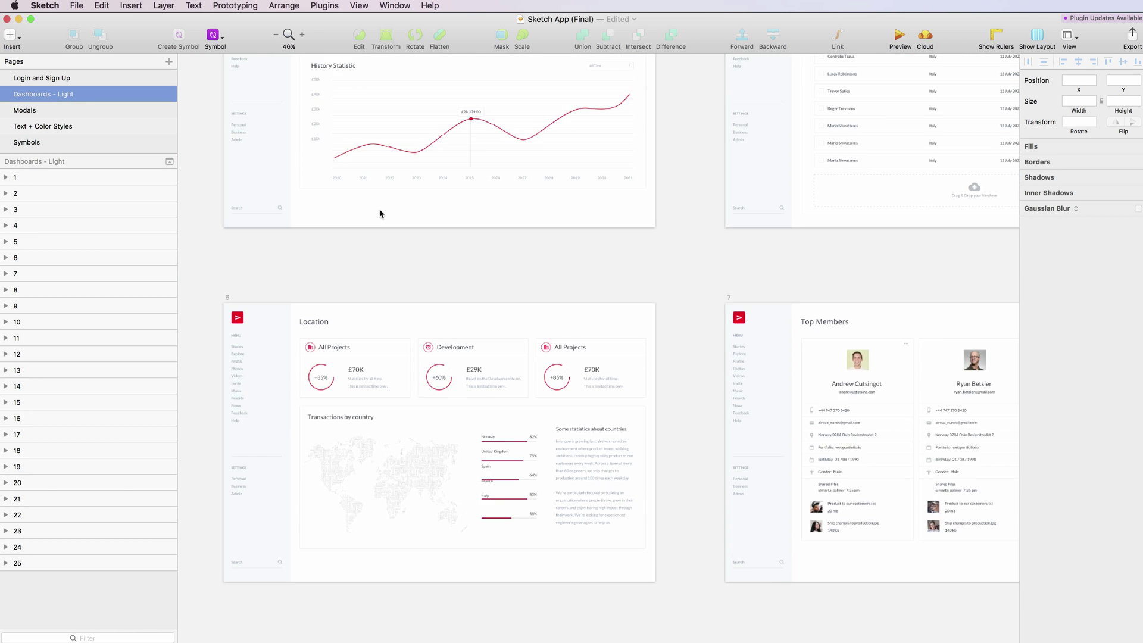
scroll(379, 213, down, 5)
scroll(379, 212, down, 1)
scroll(379, 212, down, 3)
scroll(380, 212, down, 2)
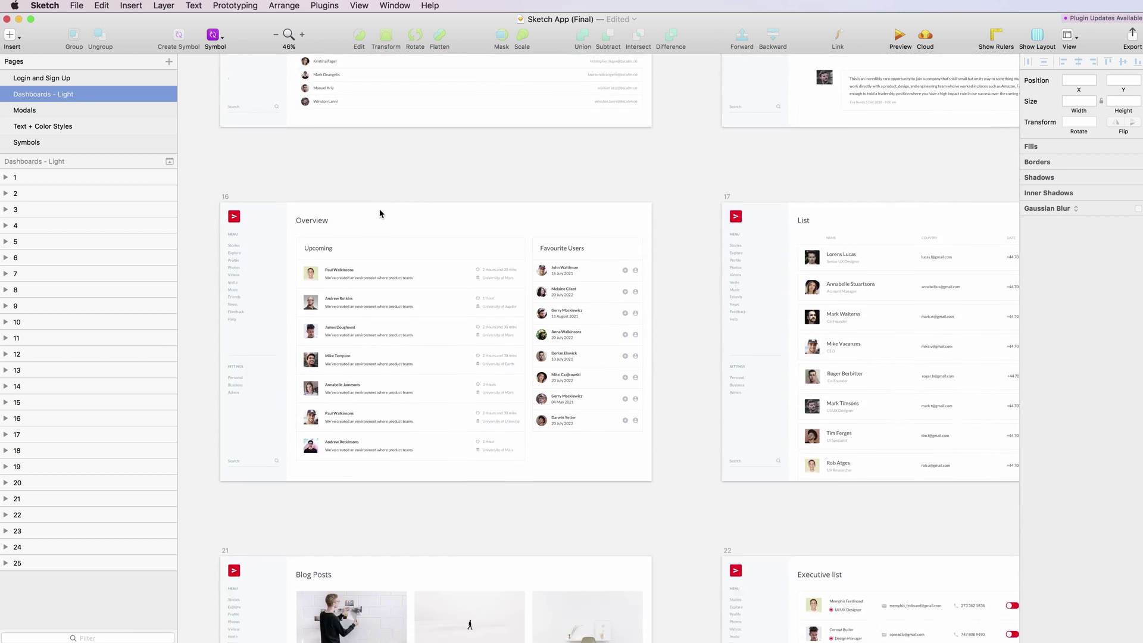
scroll(379, 212, down, 2)
scroll(380, 213, down, 3)
scroll(380, 213, down, 3)
scroll(380, 213, right, 5)
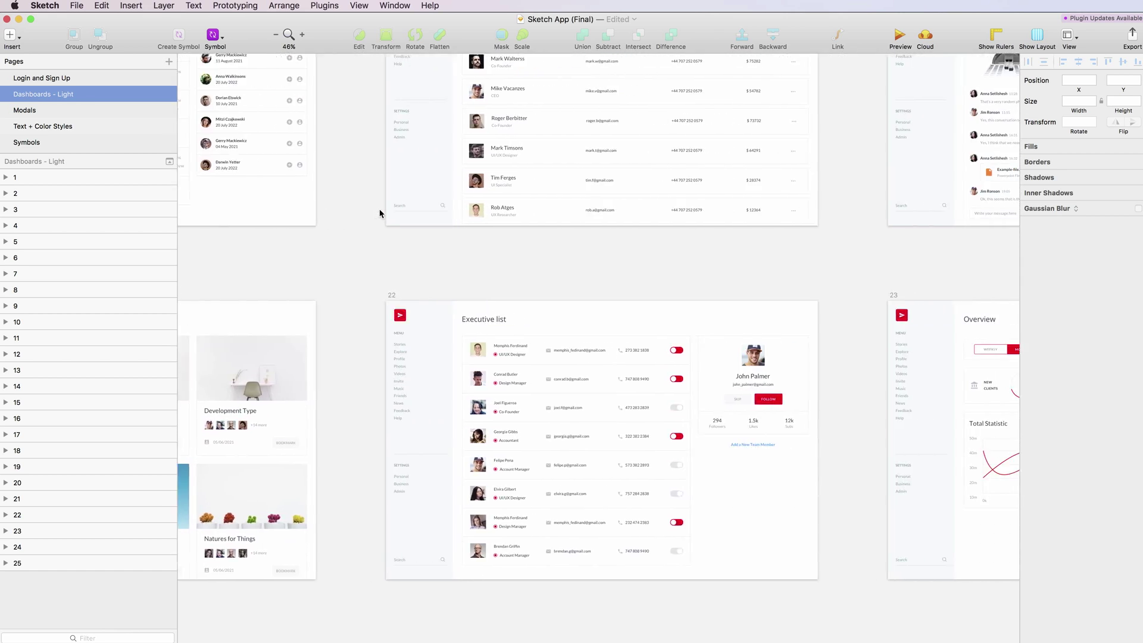
scroll(380, 213, right, 4)
scroll(380, 213, right, 4)
scroll(379, 213, right, 2)
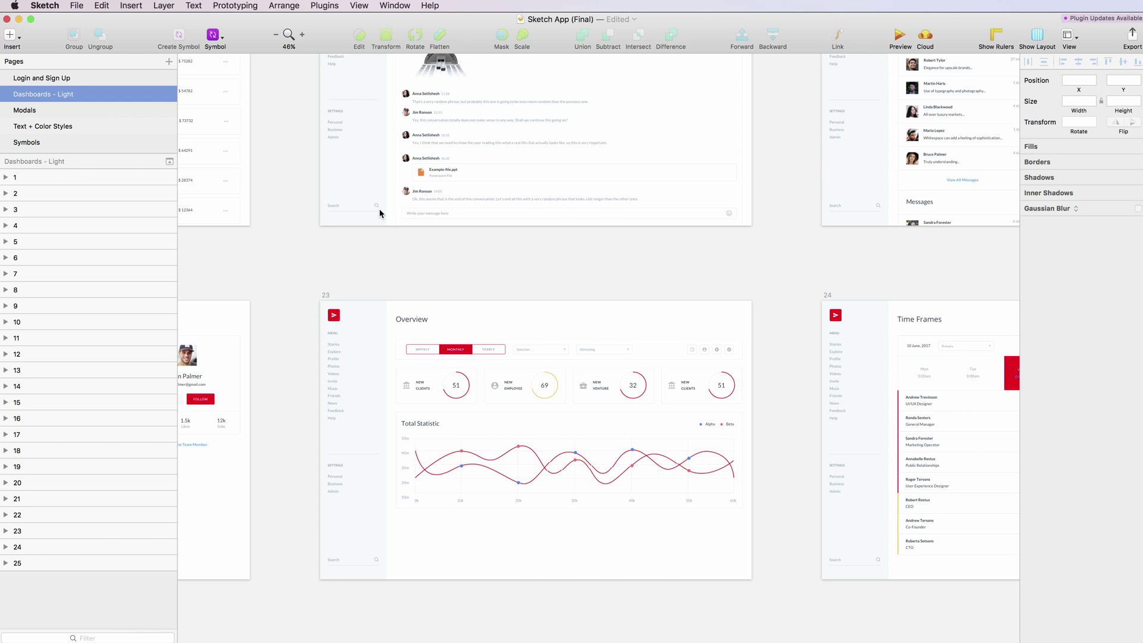
scroll(380, 213, right, 3)
scroll(379, 213, right, 3)
scroll(380, 213, up, 2)
scroll(380, 213, right, 2)
scroll(380, 213, up, 2)
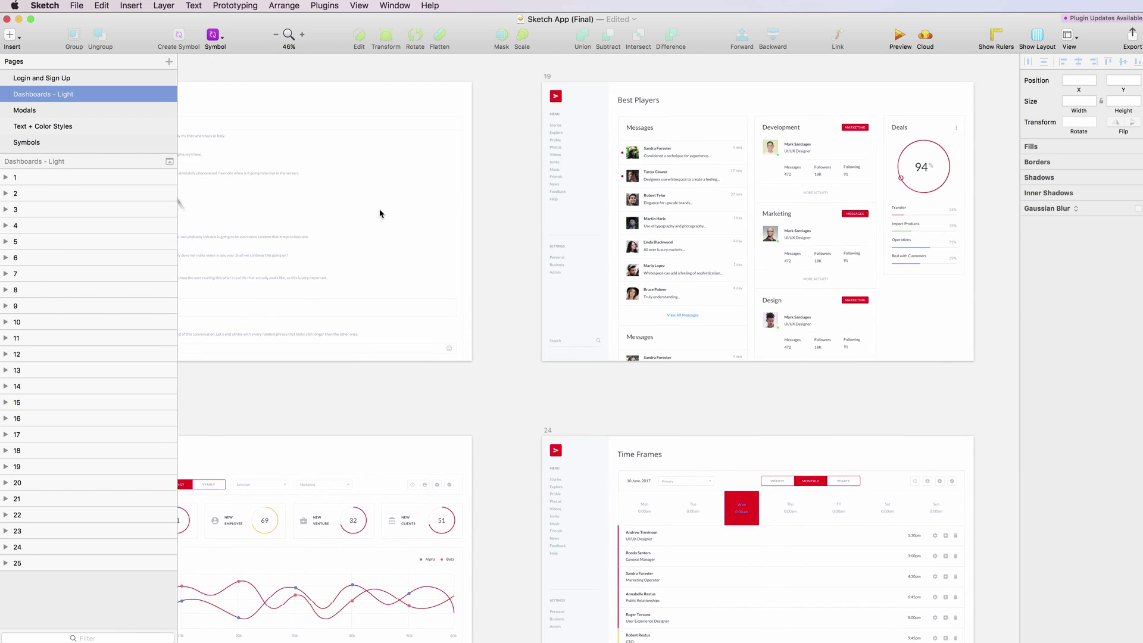
scroll(379, 213, up, 2)
scroll(380, 213, up, 5)
scroll(379, 212, up, 2)
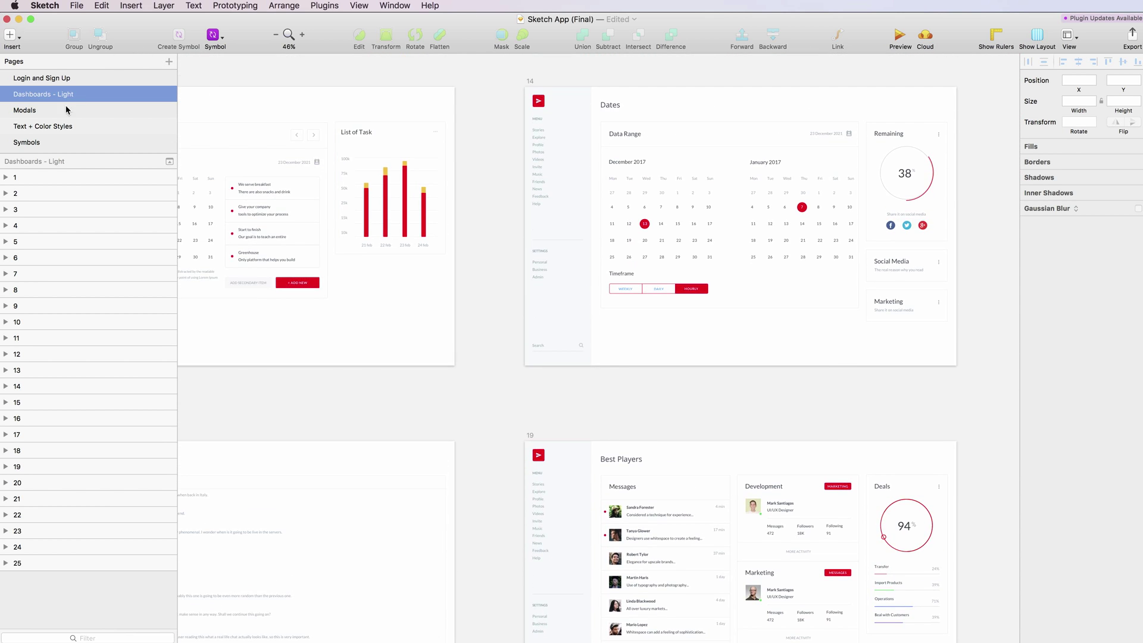
click(42, 126)
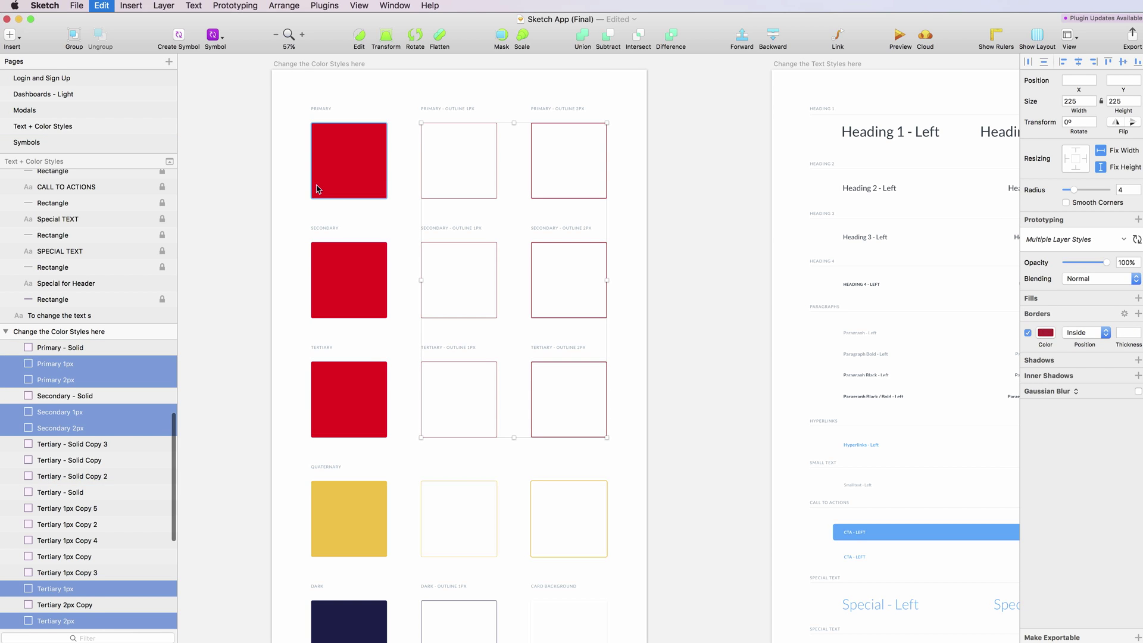
Make the heading, paragraph, hyperlink and small-text layers red (FF001F), then view Dashboards - Light.
click(287, 193)
scroll(298, 192, up, 2)
scroll(299, 193, right, 3)
scroll(299, 192, right, 2)
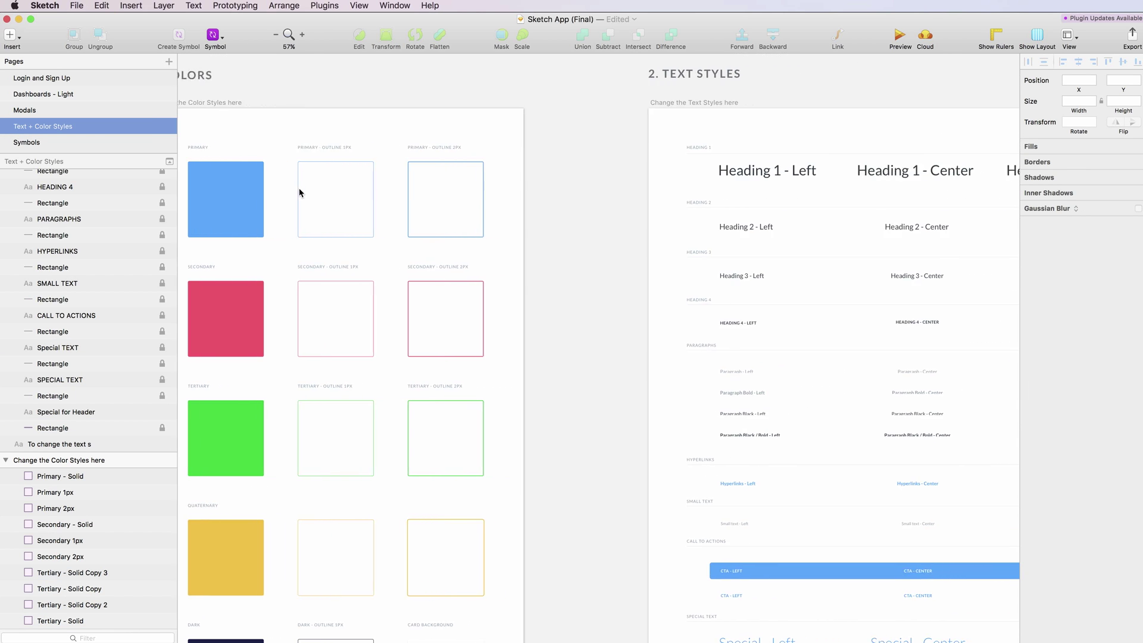
scroll(300, 192, right, 3)
scroll(300, 193, right, 3)
scroll(299, 192, right, 2)
scroll(299, 191, right, 1)
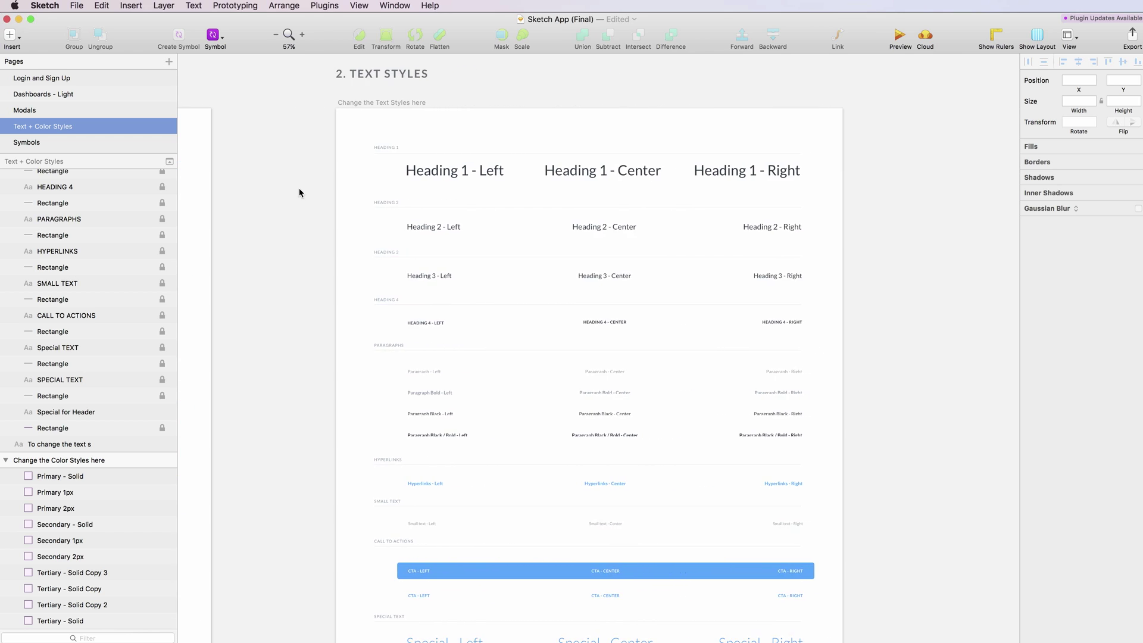
scroll(508, 276, down, 1)
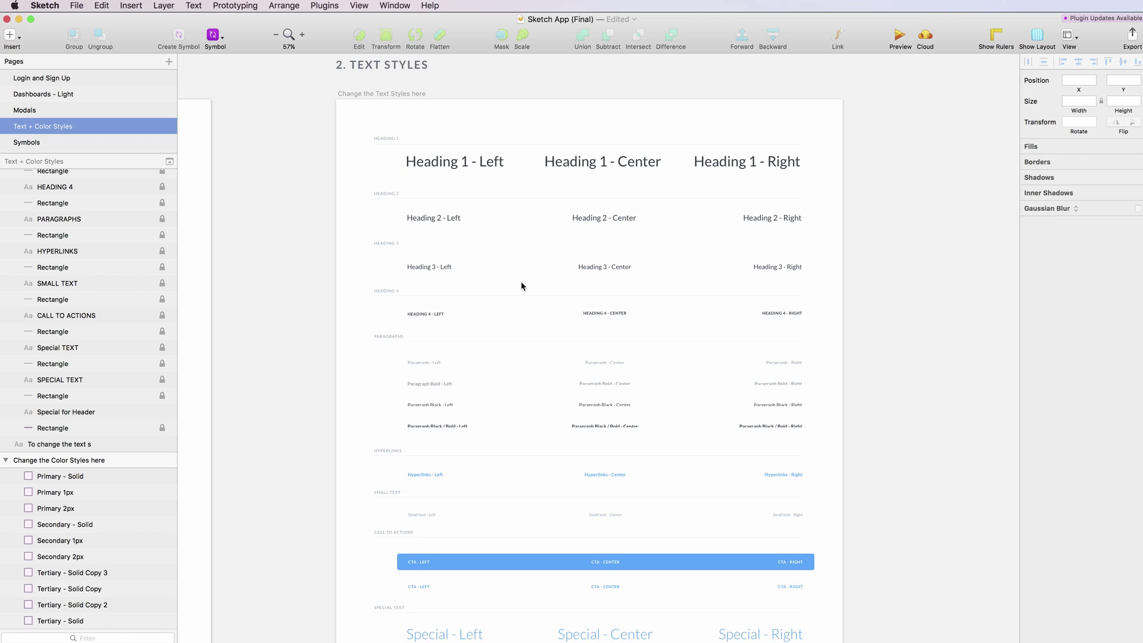
drag(431, 141, 789, 528)
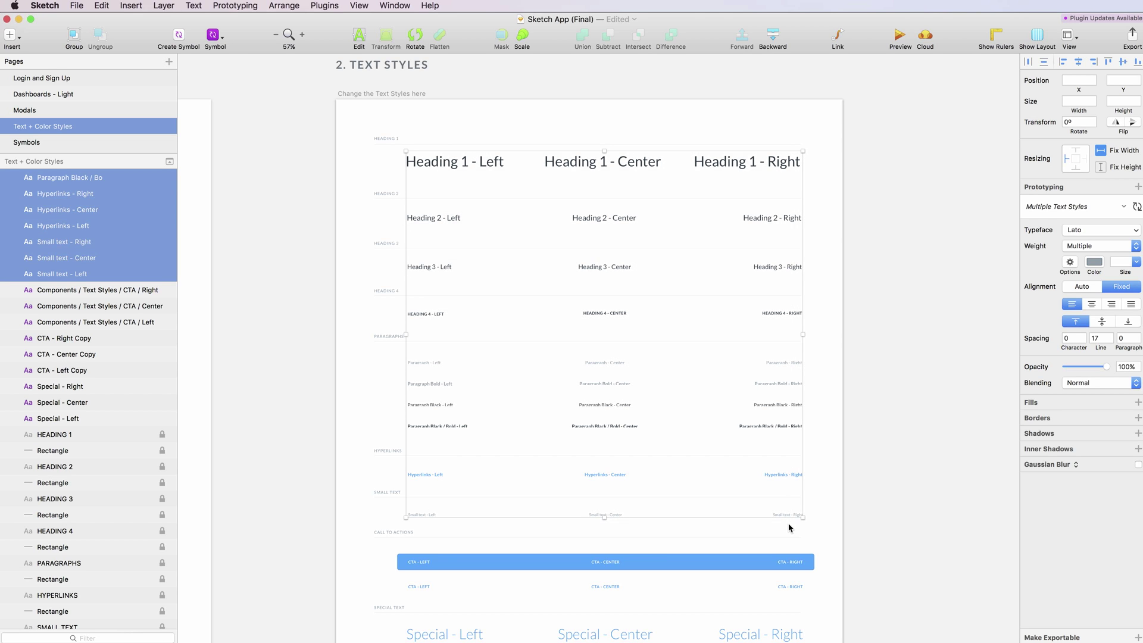
click(1094, 264)
click(1033, 447)
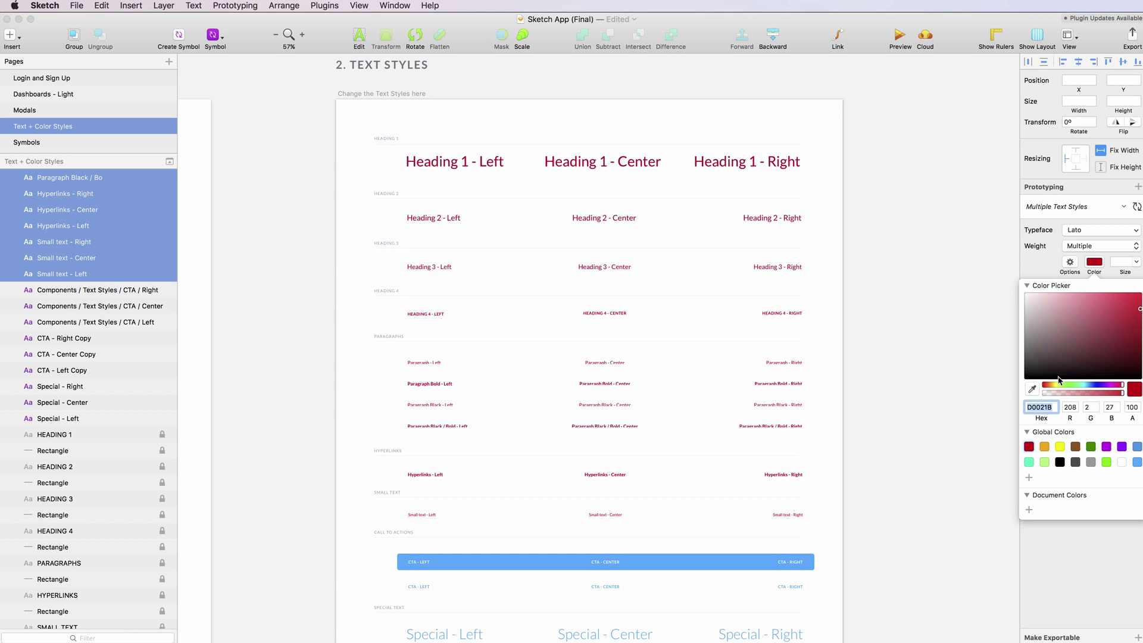
click(1138, 206)
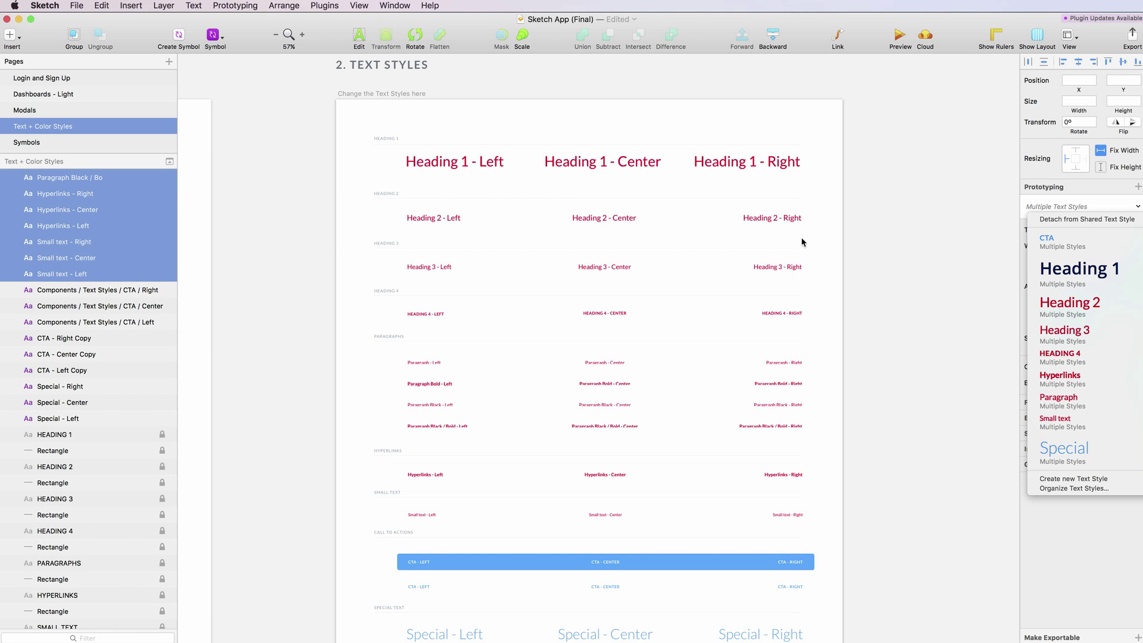
key(Escape)
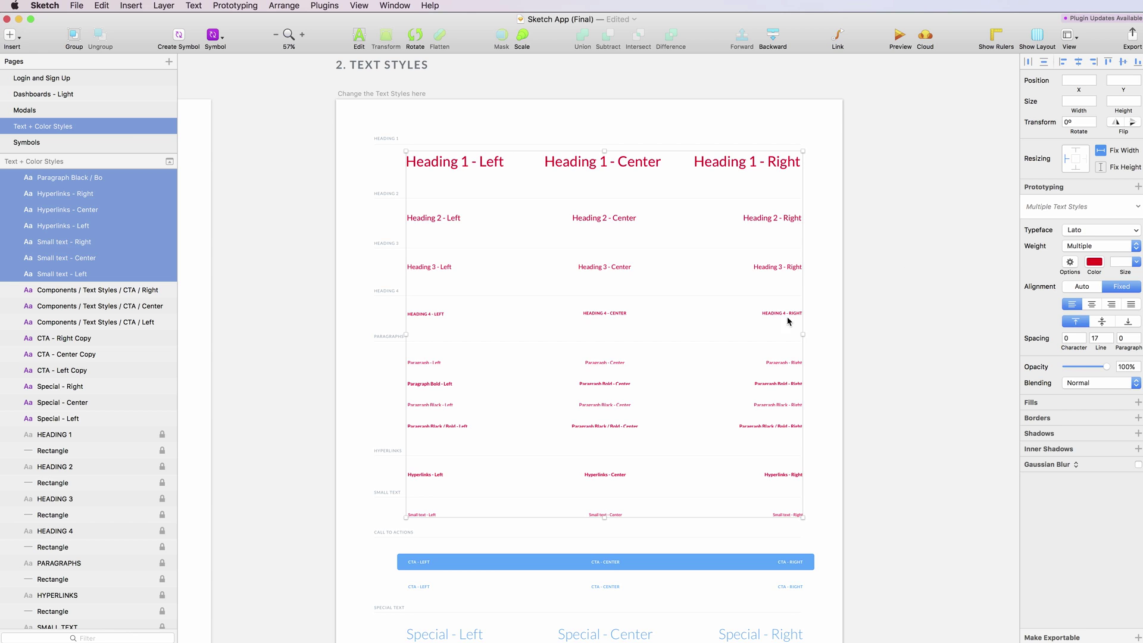
click(57, 95)
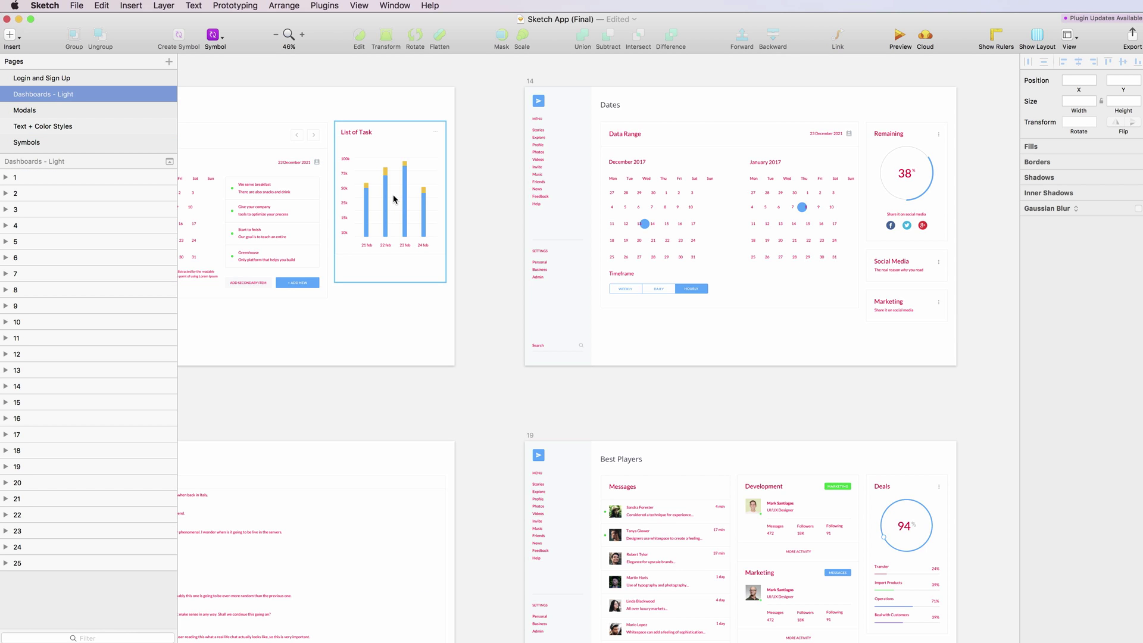
scroll(391, 197, down, 3)
scroll(394, 199, left, 3)
scroll(394, 199, left, 3)
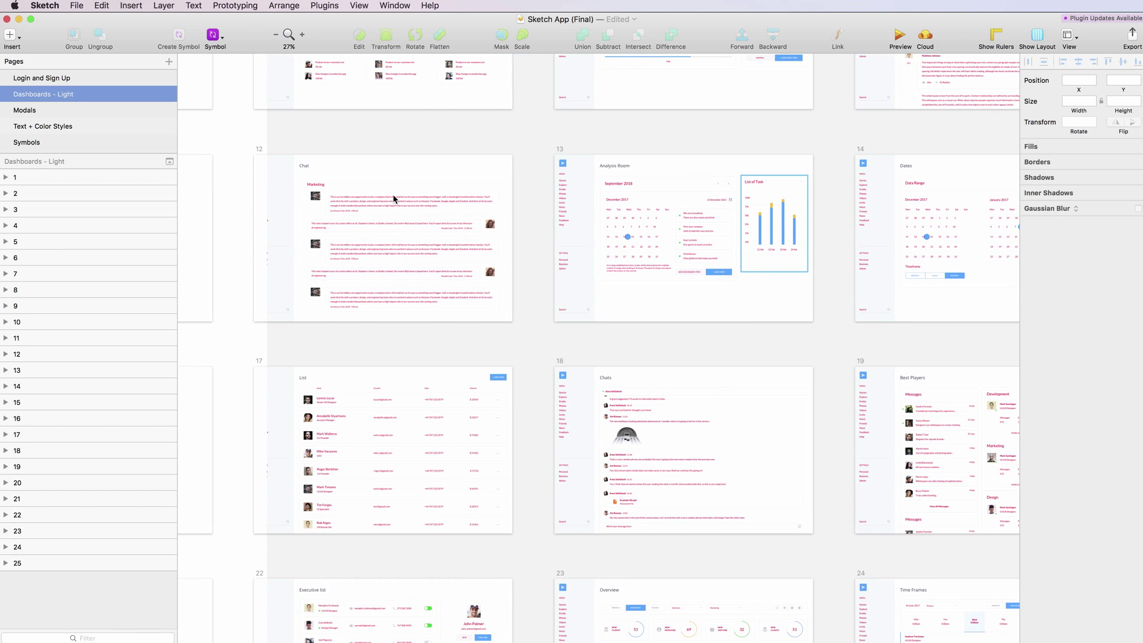
scroll(393, 198, left, 3)
scroll(393, 198, left, 3)
scroll(394, 198, left, 2)
scroll(394, 199, up, 3)
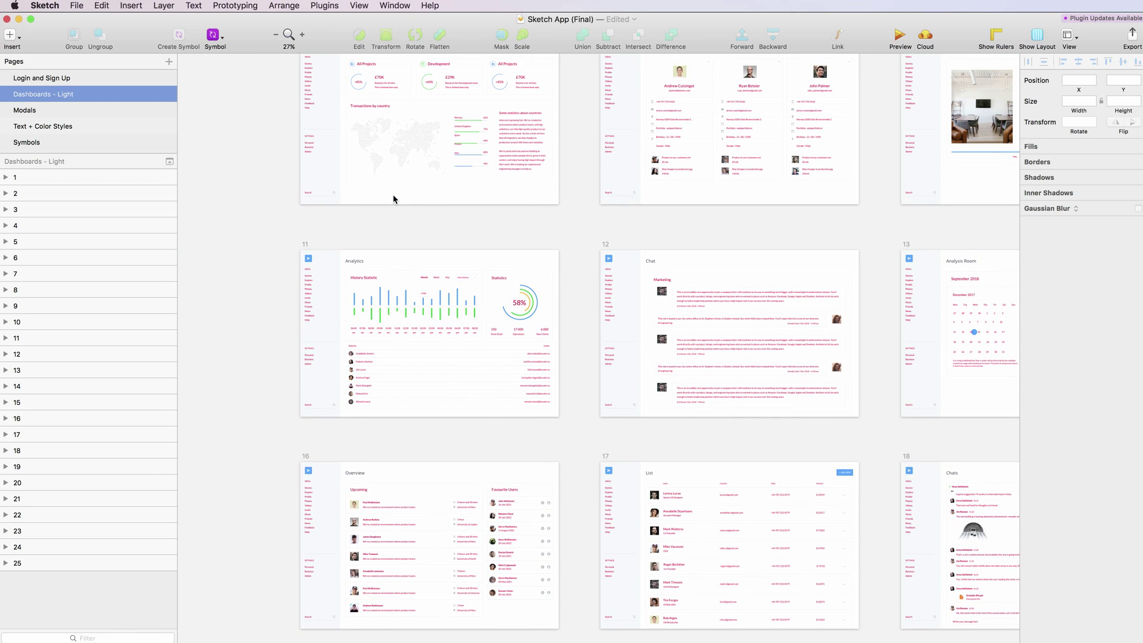
scroll(393, 198, up, 1)
scroll(393, 198, up, 2)
scroll(392, 198, up, 3)
scroll(392, 198, up, 2)
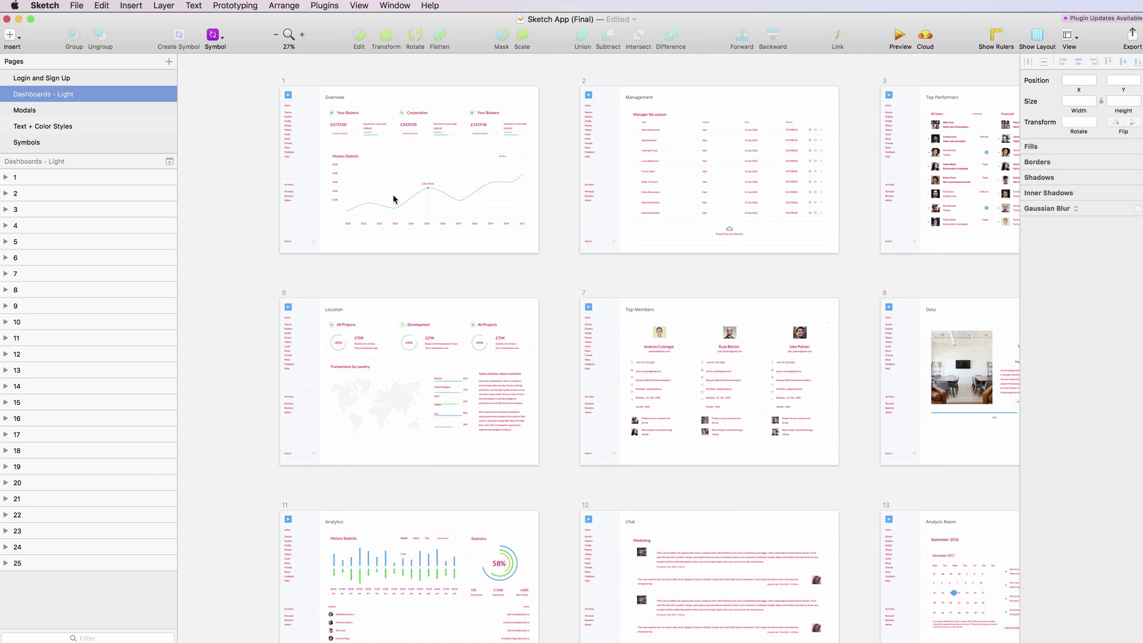
scroll(393, 198, right, 1)
scroll(393, 199, right, 1)
scroll(394, 199, down, 3)
scroll(392, 198, down, 2)
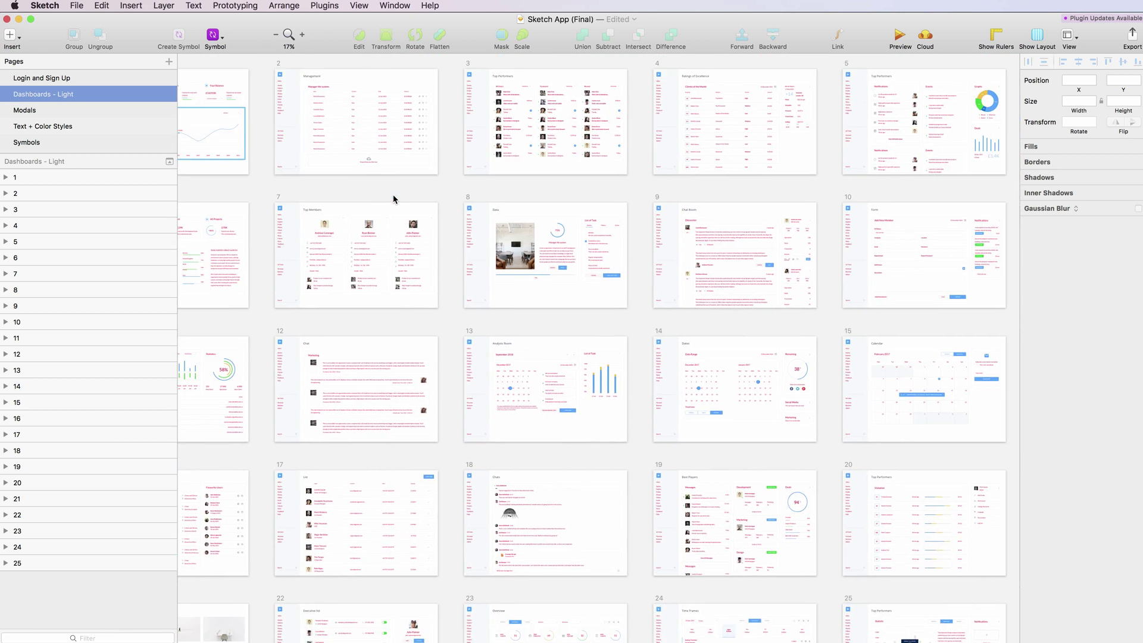
scroll(393, 198, down, 3)
scroll(394, 199, down, 3)
scroll(393, 198, down, 3)
scroll(394, 198, left, 2)
scroll(393, 199, left, 1)
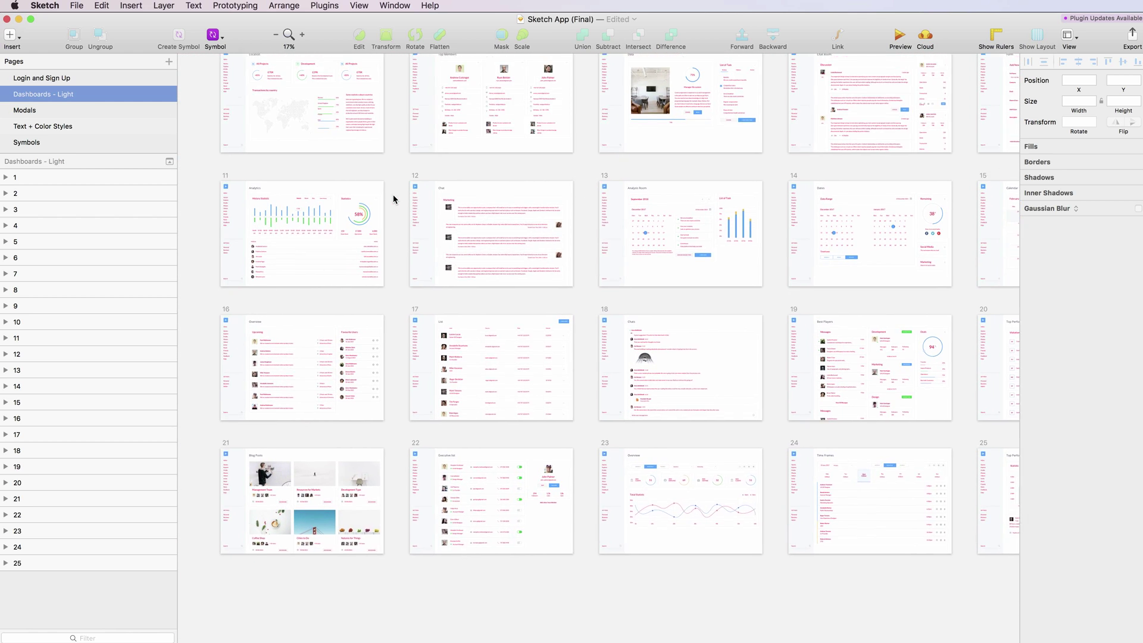
scroll(393, 198, up, 1)
scroll(392, 199, up, 1)
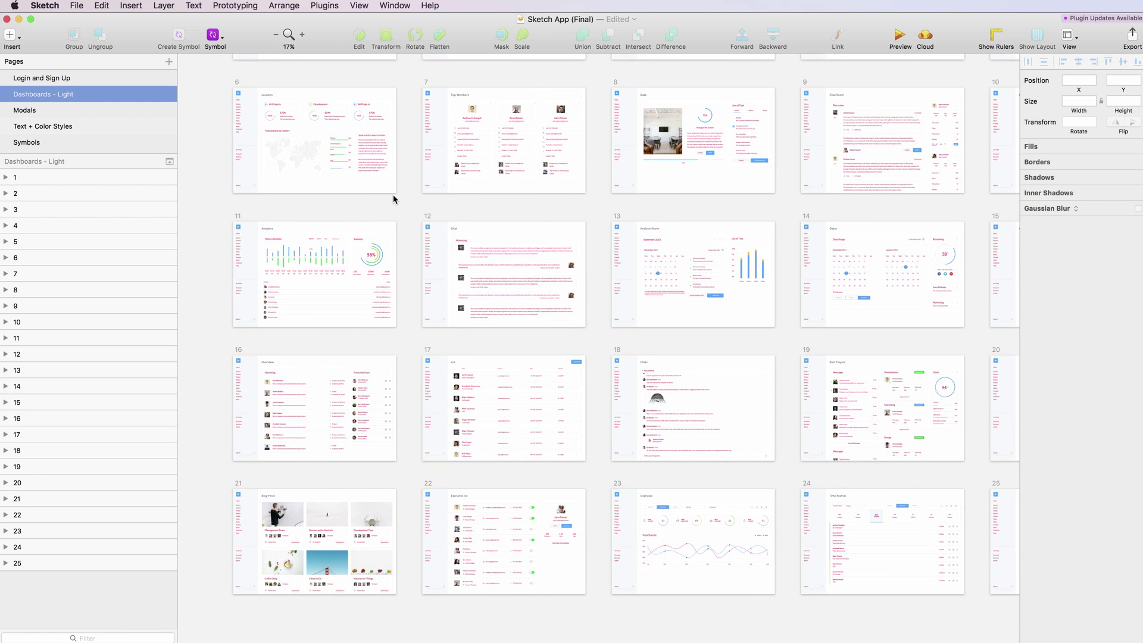
scroll(393, 198, up, 3)
scroll(393, 198, up, 3)
scroll(393, 199, right, 4)
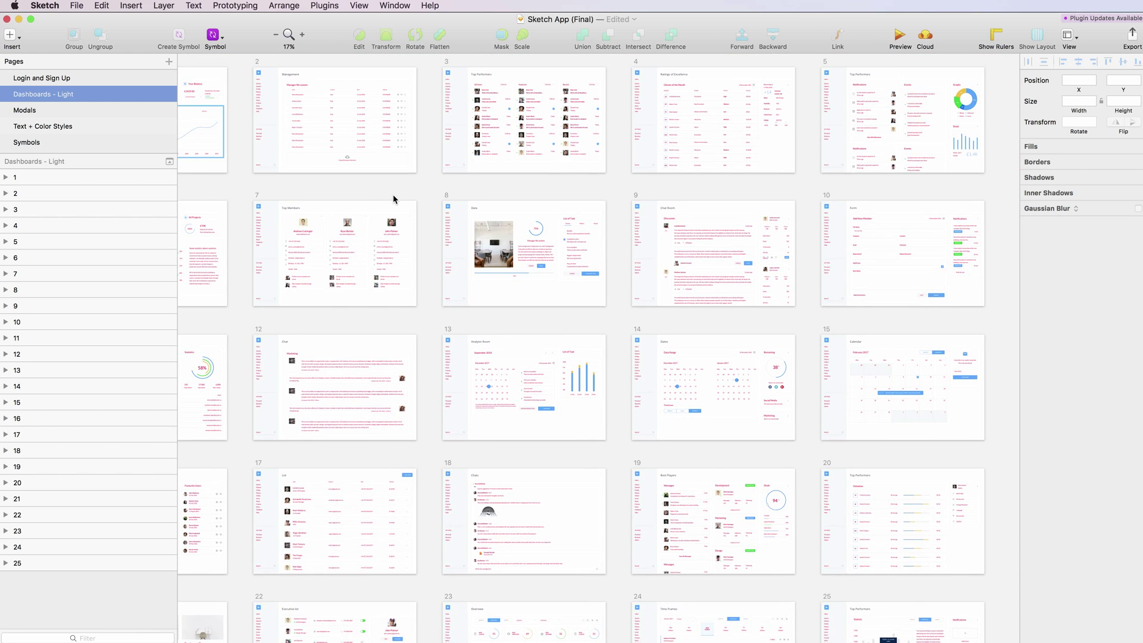
scroll(392, 199, up, 1)
Undo the red text colour to restore the grey and blue text styles, then show Symbols.
click(60, 126)
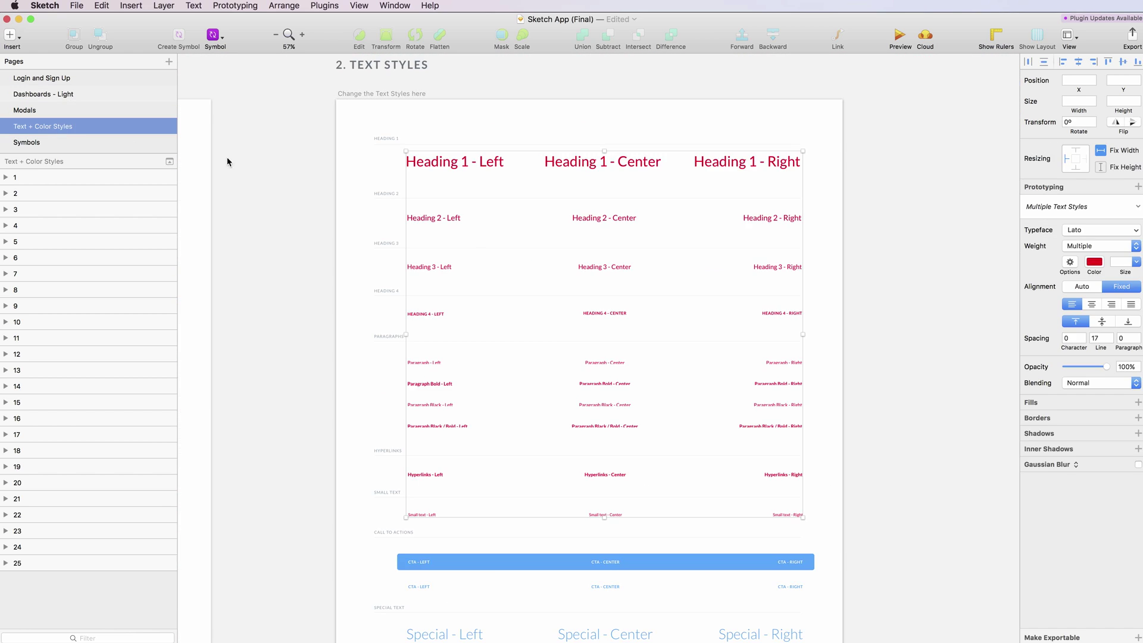
key(super+a)
key(super+z)
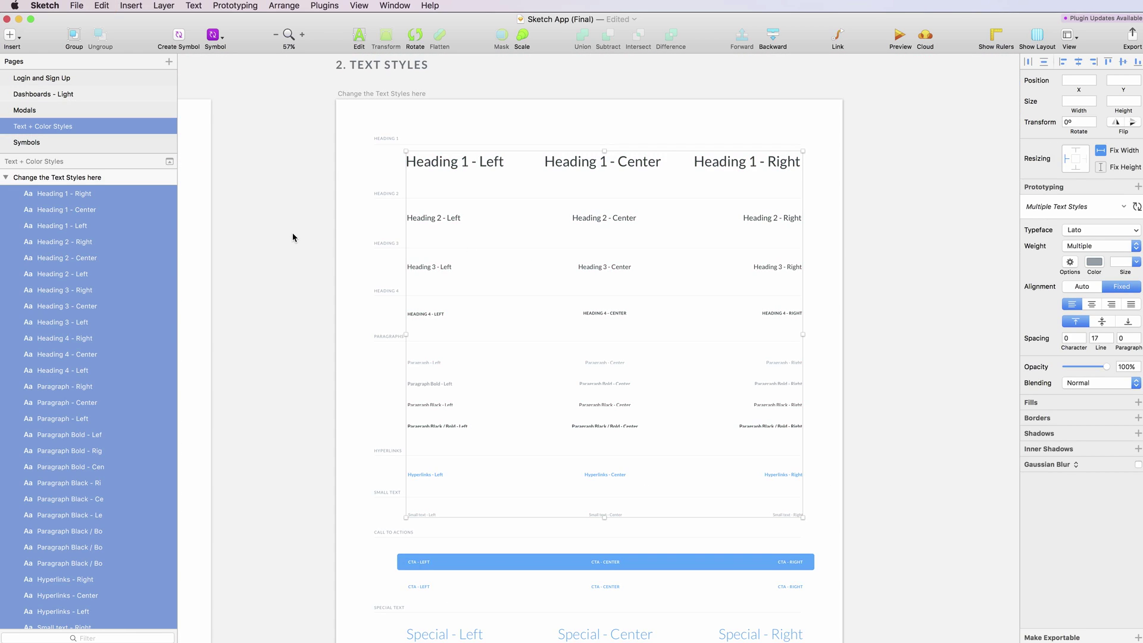
key(Escape)
key(Page_Down)
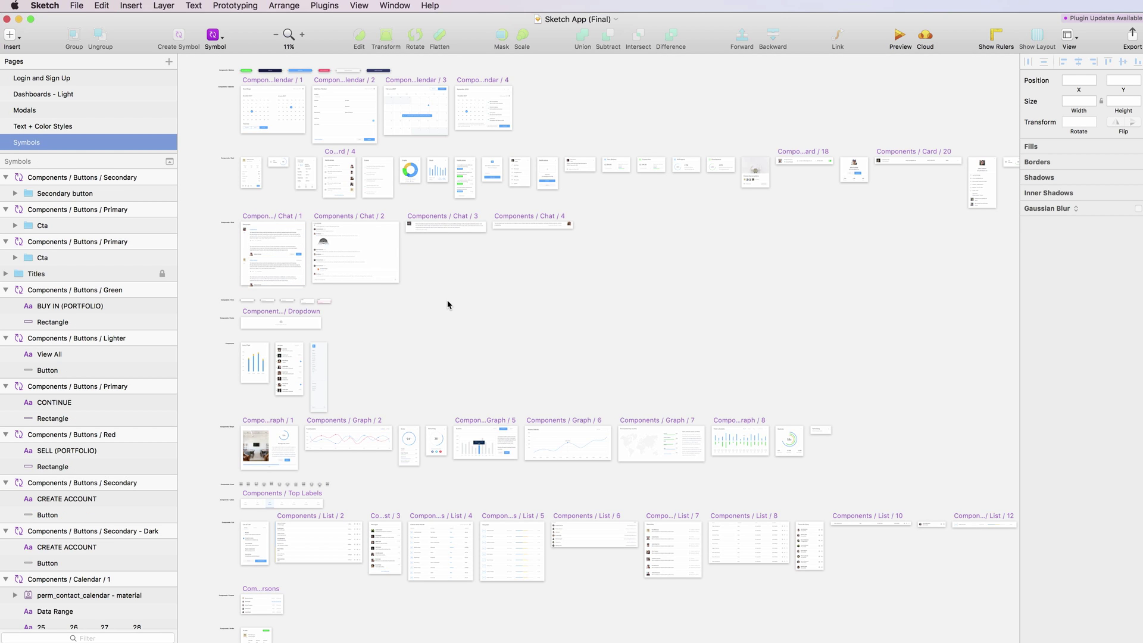
scroll(448, 305, up, 1)
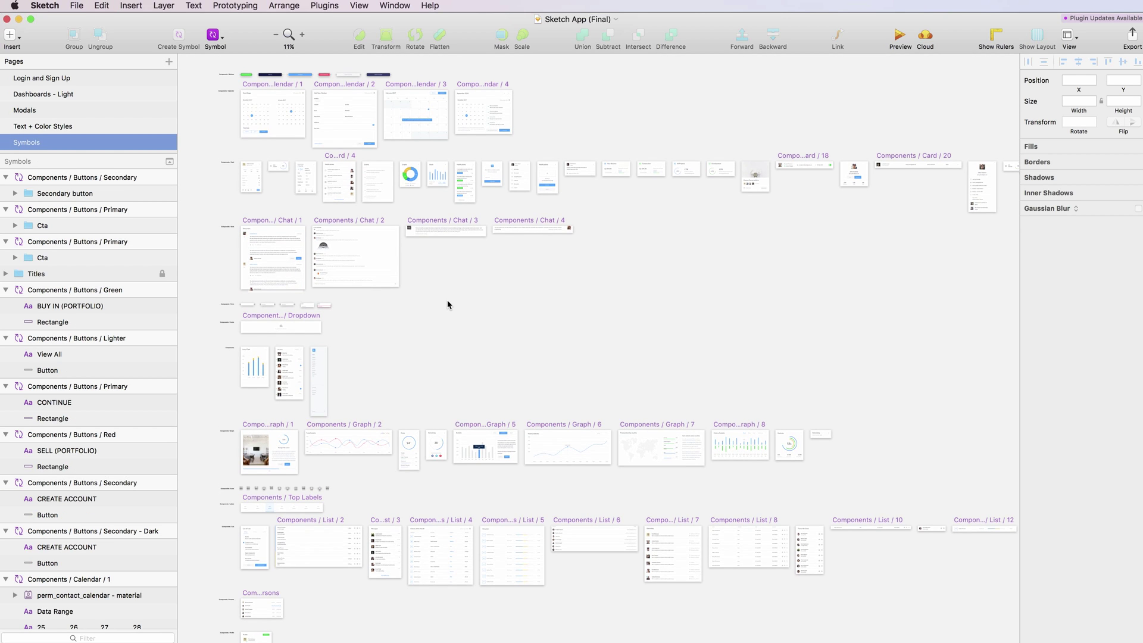
scroll(447, 304, down, 1)
scroll(444, 297, down, 3)
scroll(442, 293, down, 1)
scroll(443, 293, down, 3)
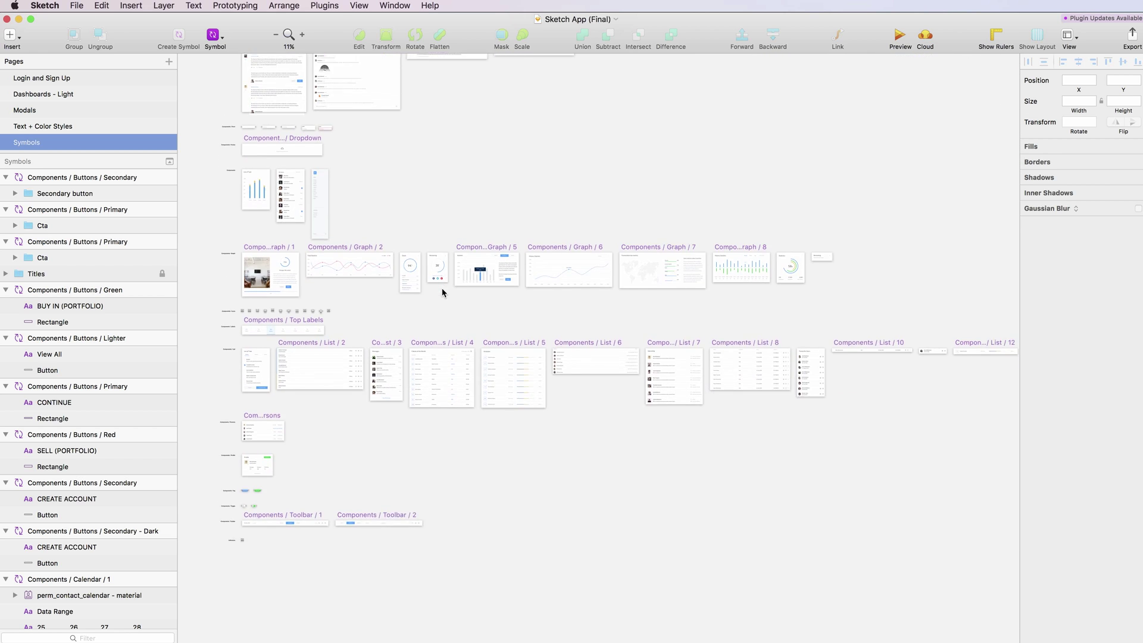
scroll(268, 376, down, 3)
scroll(267, 378, up, 3)
scroll(268, 378, up, 3)
scroll(268, 378, up, 2)
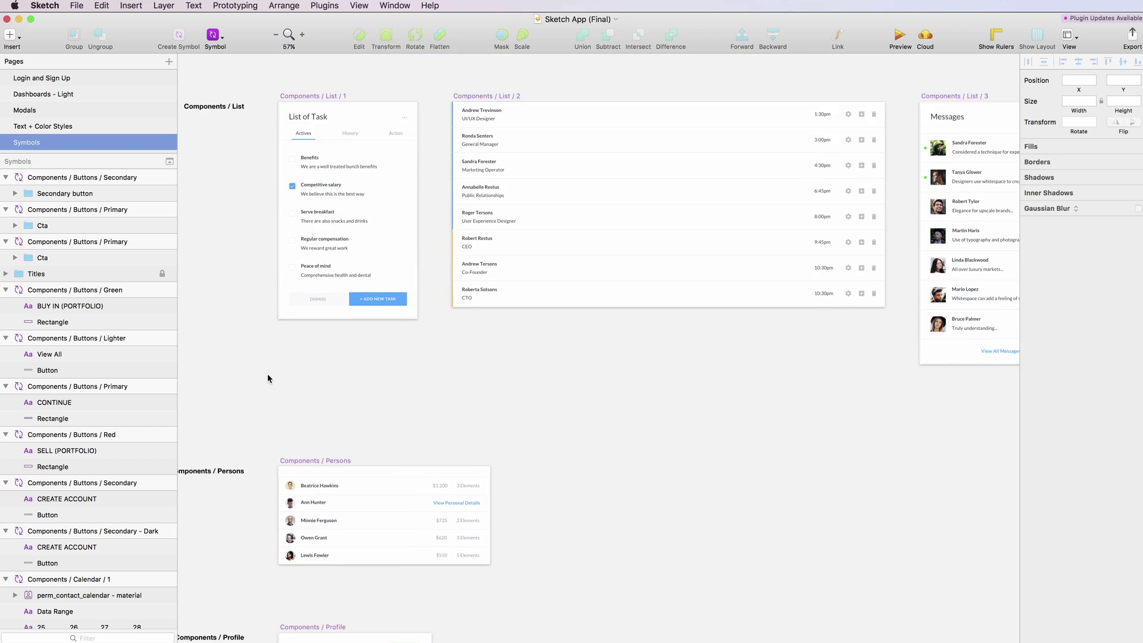
scroll(268, 378, up, 2)
scroll(267, 378, up, 1)
scroll(268, 378, up, 1)
scroll(268, 378, up, 3)
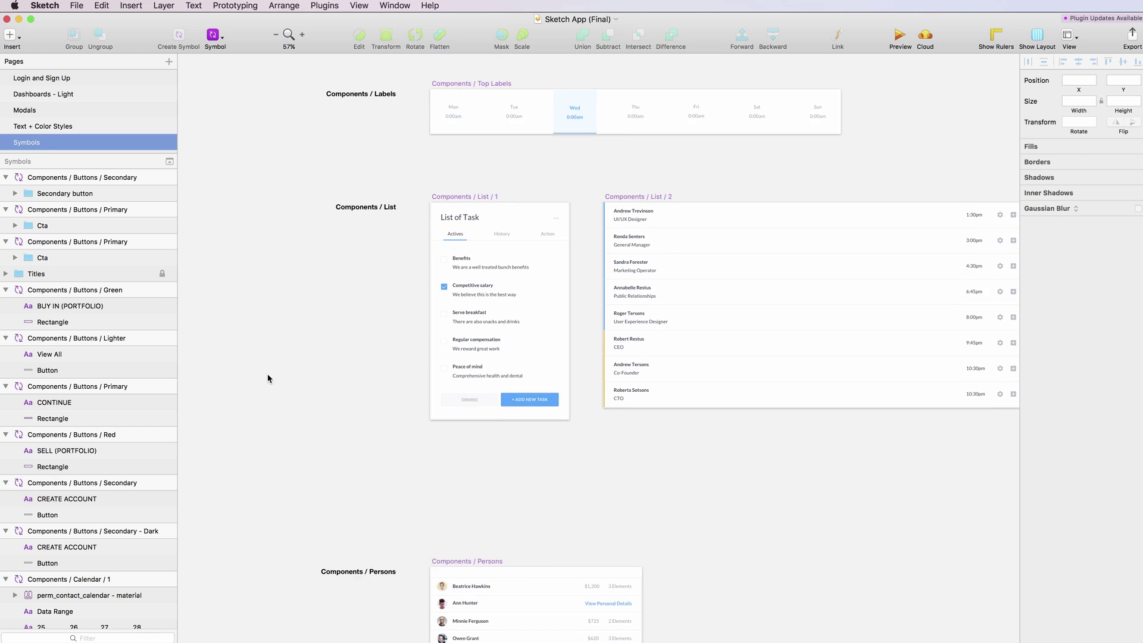
scroll(268, 378, up, 3)
scroll(268, 377, up, 4)
scroll(268, 378, up, 4)
scroll(268, 377, up, 3)
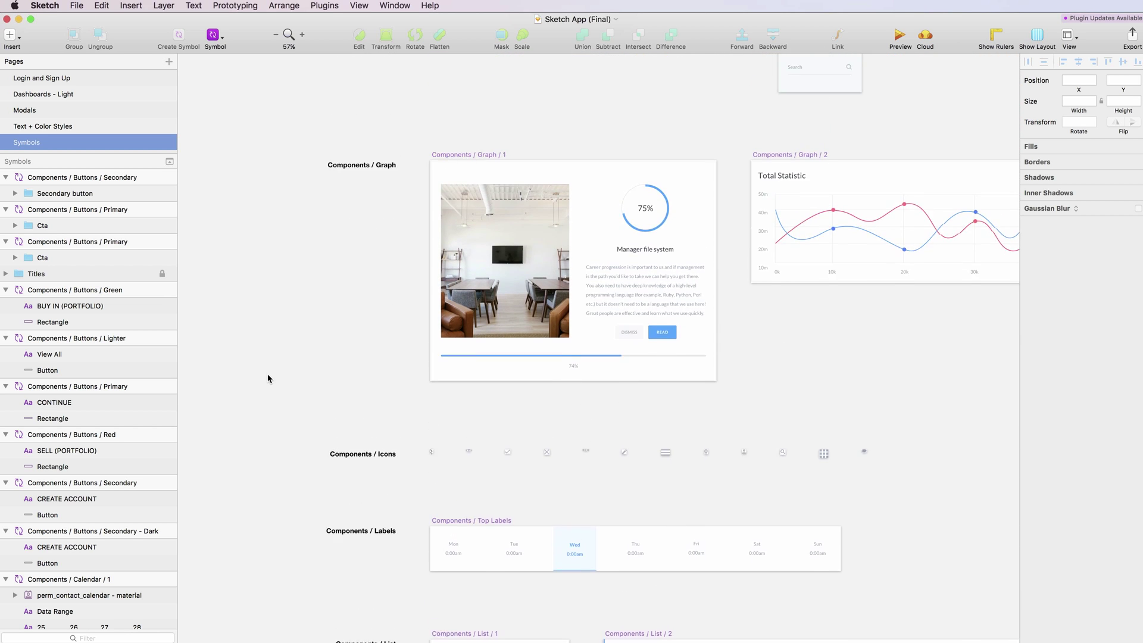
scroll(269, 378, up, 3)
scroll(268, 378, up, 3)
scroll(269, 378, up, 1)
scroll(335, 249, down, 3)
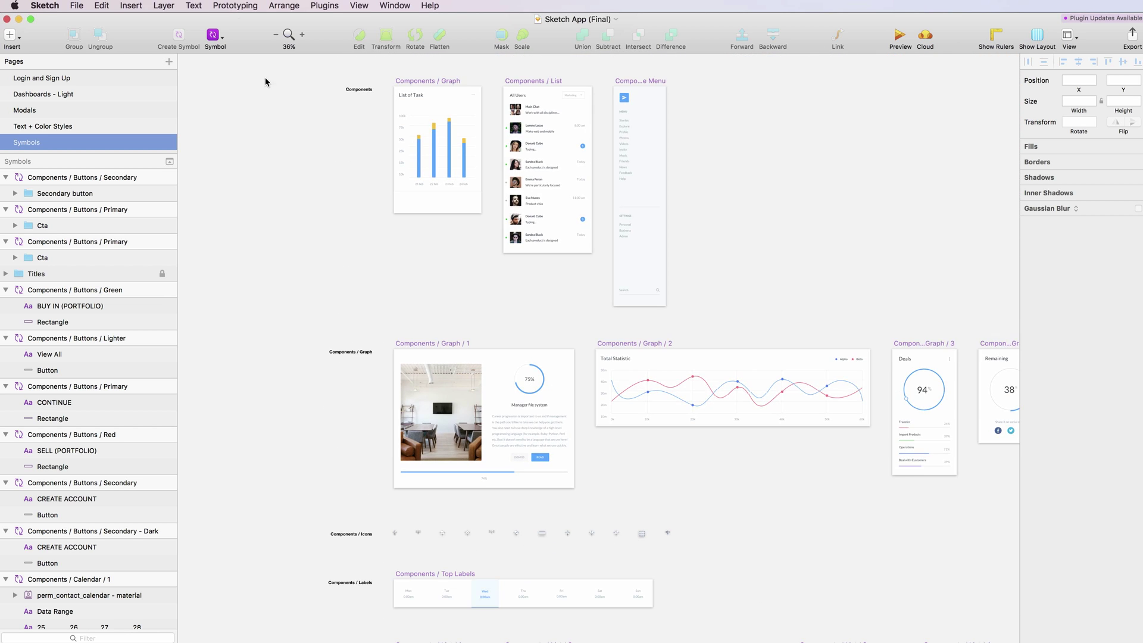
Survey the component symbols, opening and dismissing the insert-symbol list, then return to Dashboards - Light.
click(214, 37)
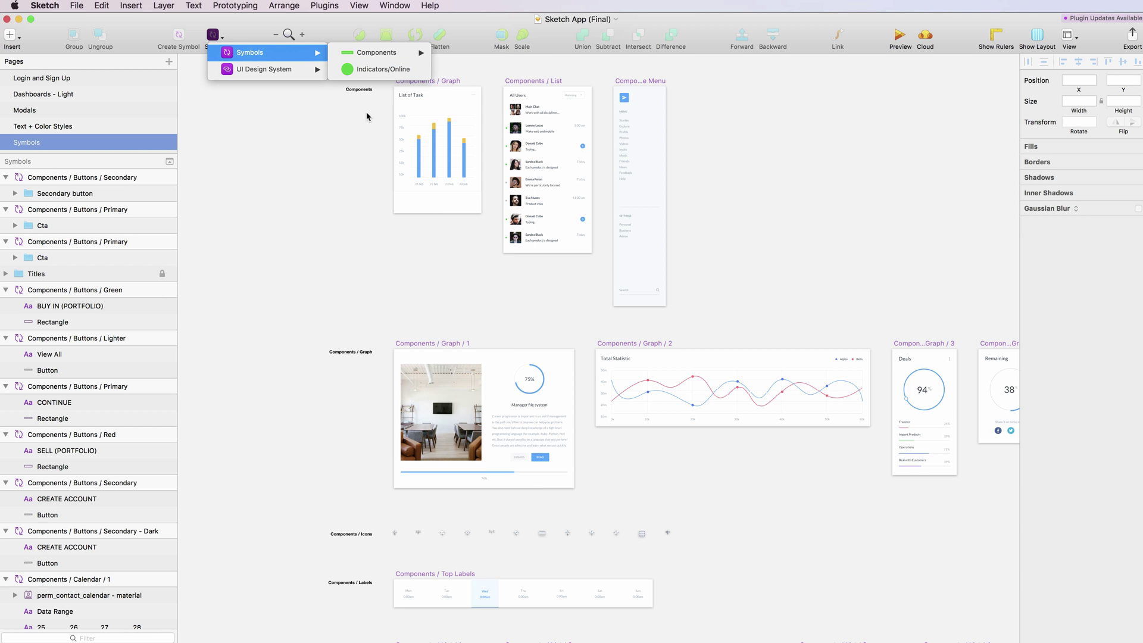
click(307, 195)
scroll(308, 195, down, 2)
scroll(308, 196, up, 5)
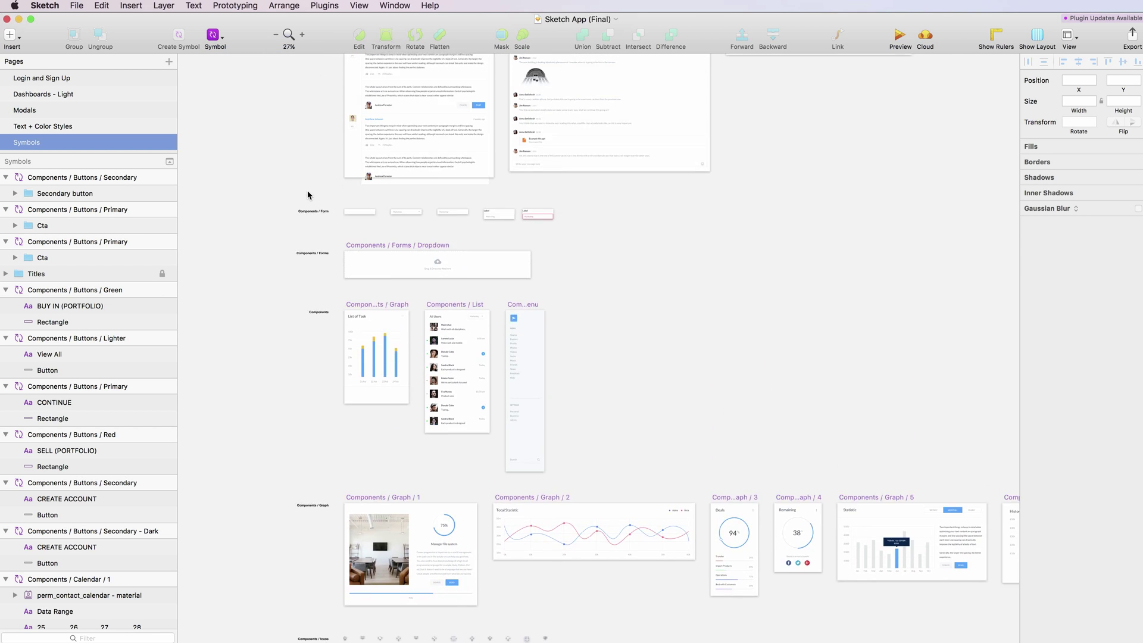
scroll(308, 195, up, 5)
scroll(308, 195, up, 5)
scroll(309, 195, up, 5)
scroll(308, 195, right, 2)
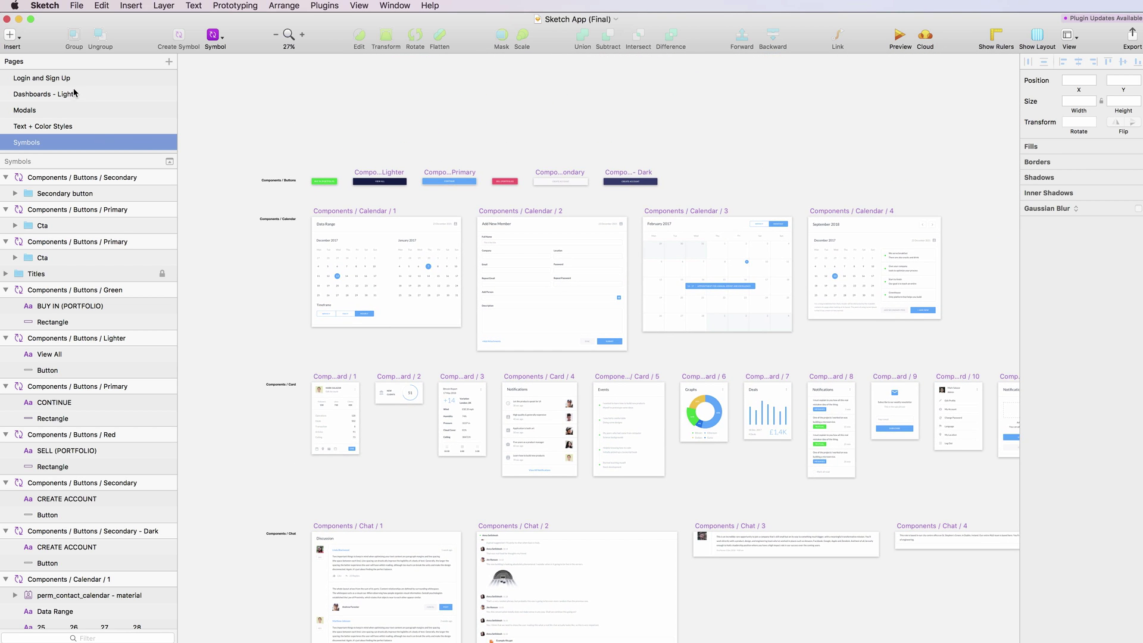
click(76, 94)
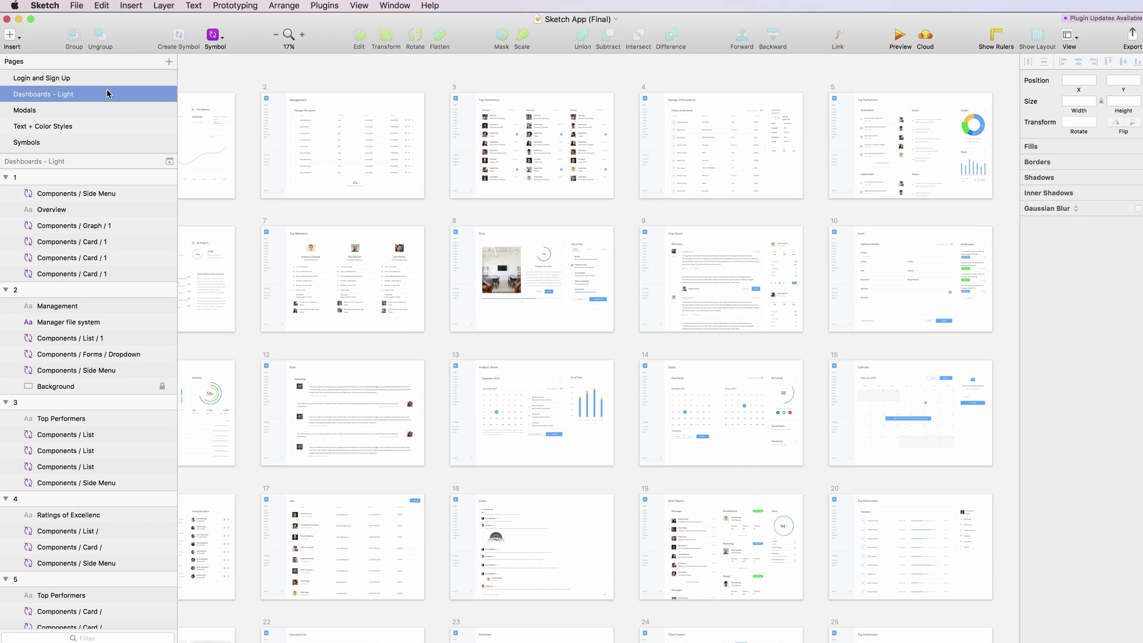
scroll(312, 195, up, 3)
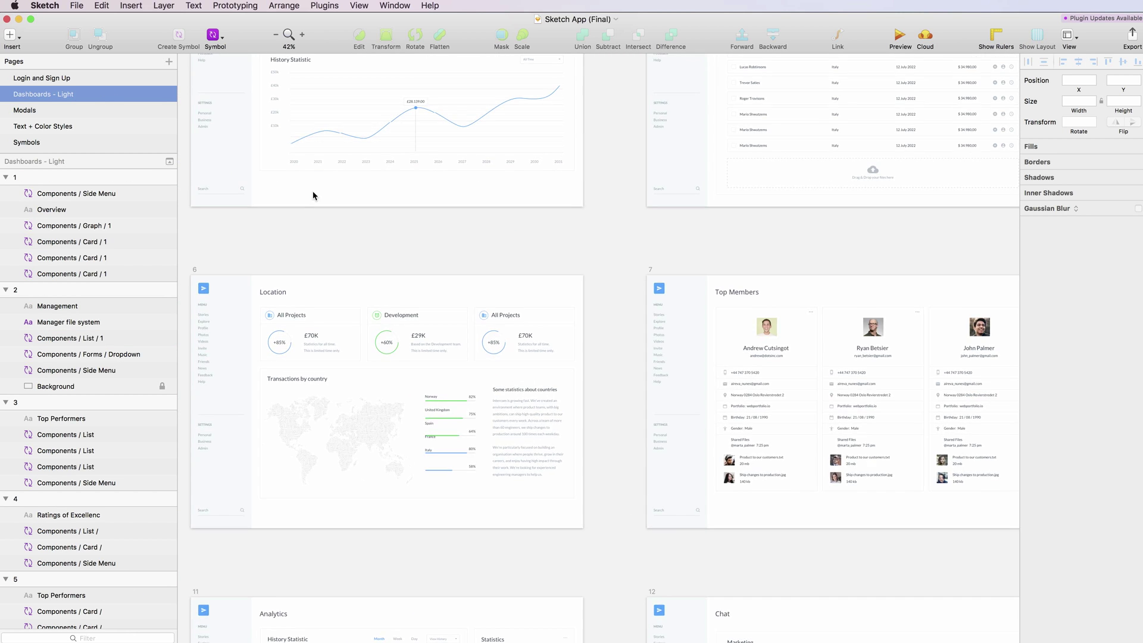
scroll(313, 195, up, 5)
scroll(354, 197, up, 2)
scroll(357, 200, up, 2)
scroll(358, 200, up, 2)
scroll(360, 202, up, 2)
scroll(362, 202, up, 1)
scroll(367, 203, up, 1)
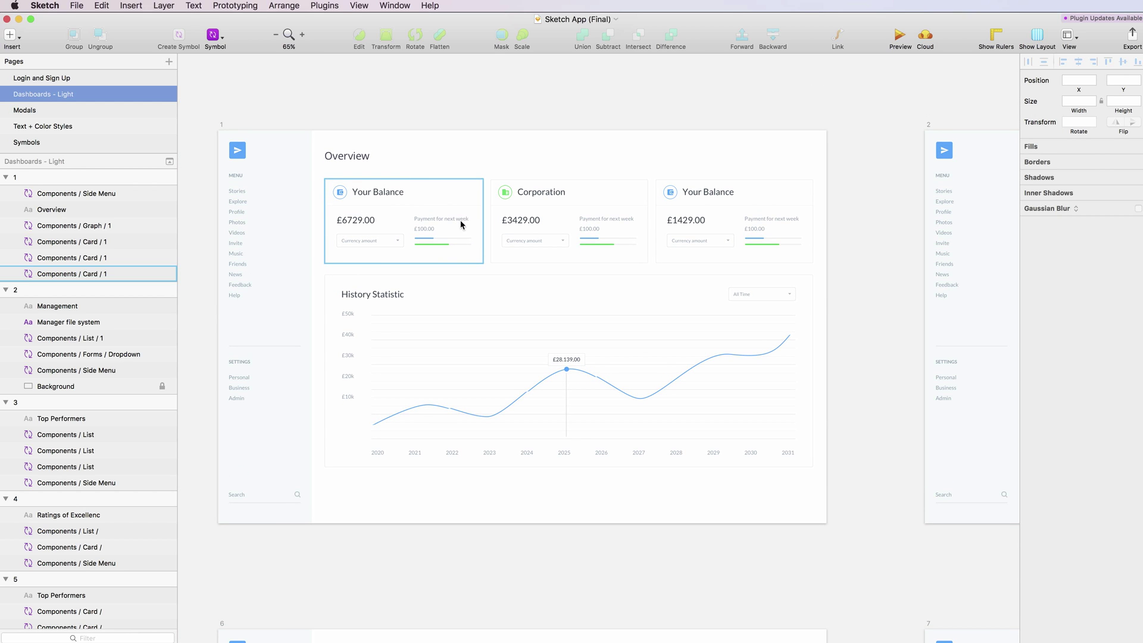
click(465, 224)
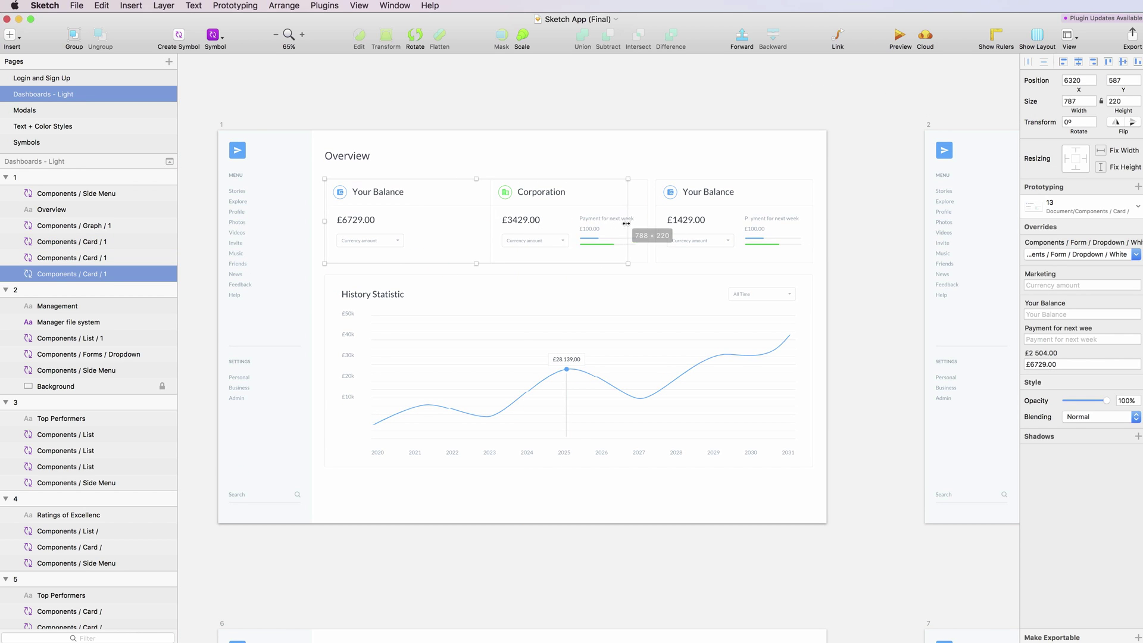
key(super+z)
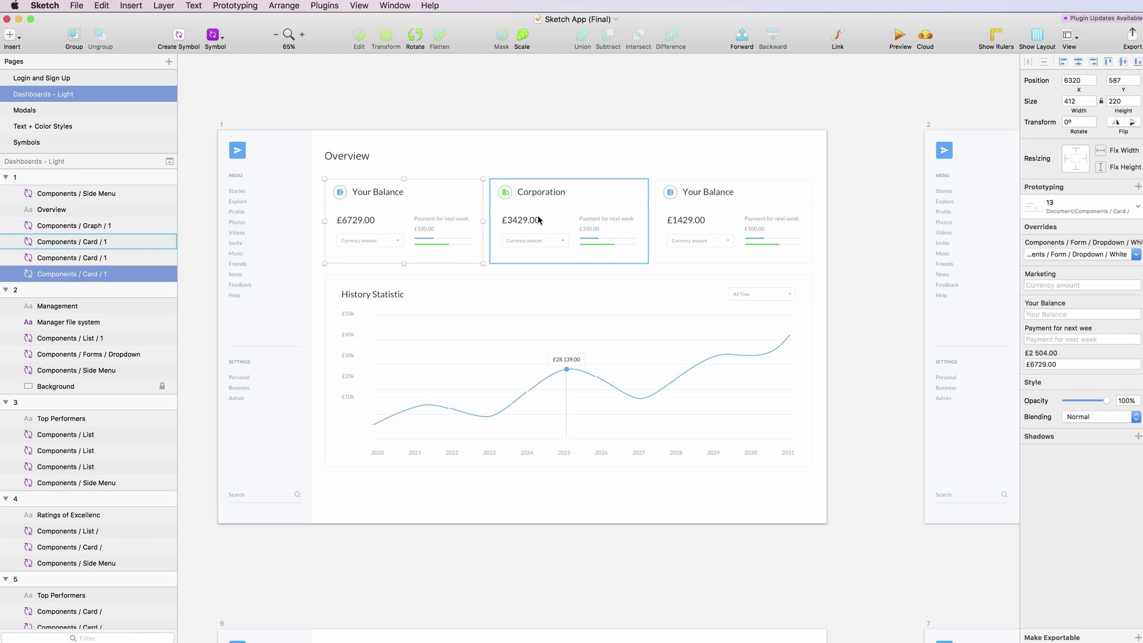
click(568, 221)
drag(703, 220, 814, 220)
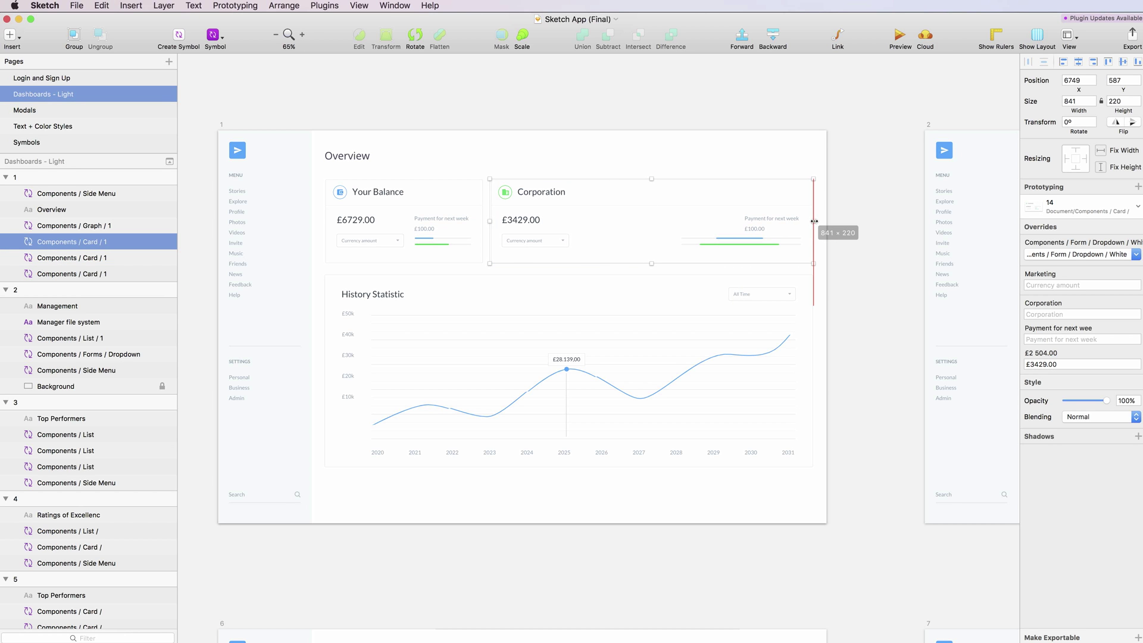
key(super+z)
scroll(812, 224, right, 10)
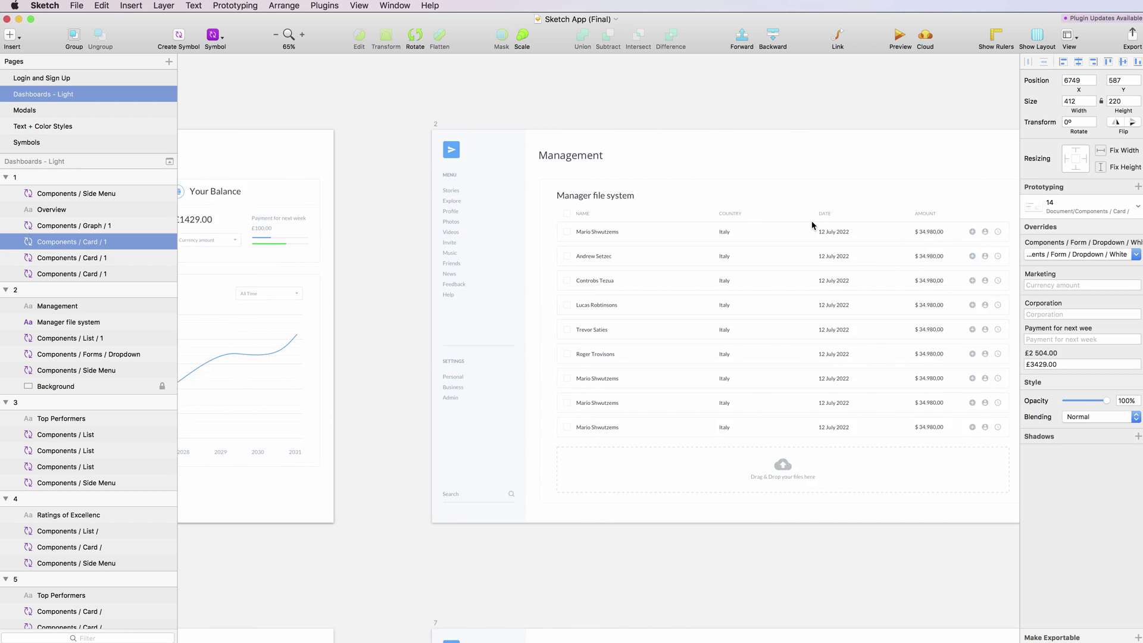
key(super+0)
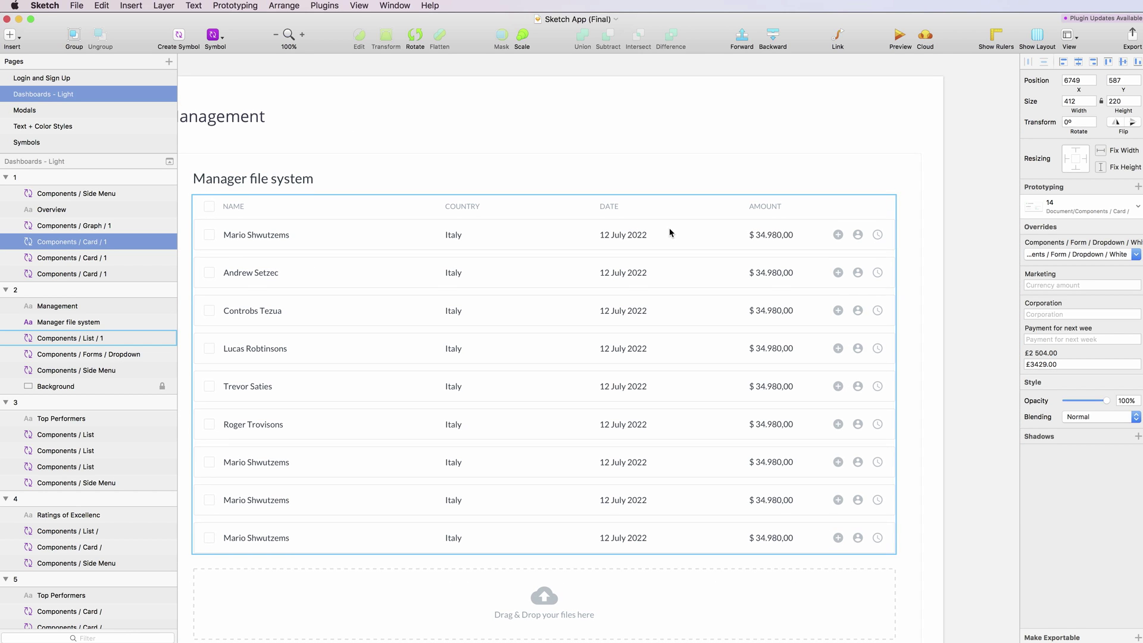
click(843, 358)
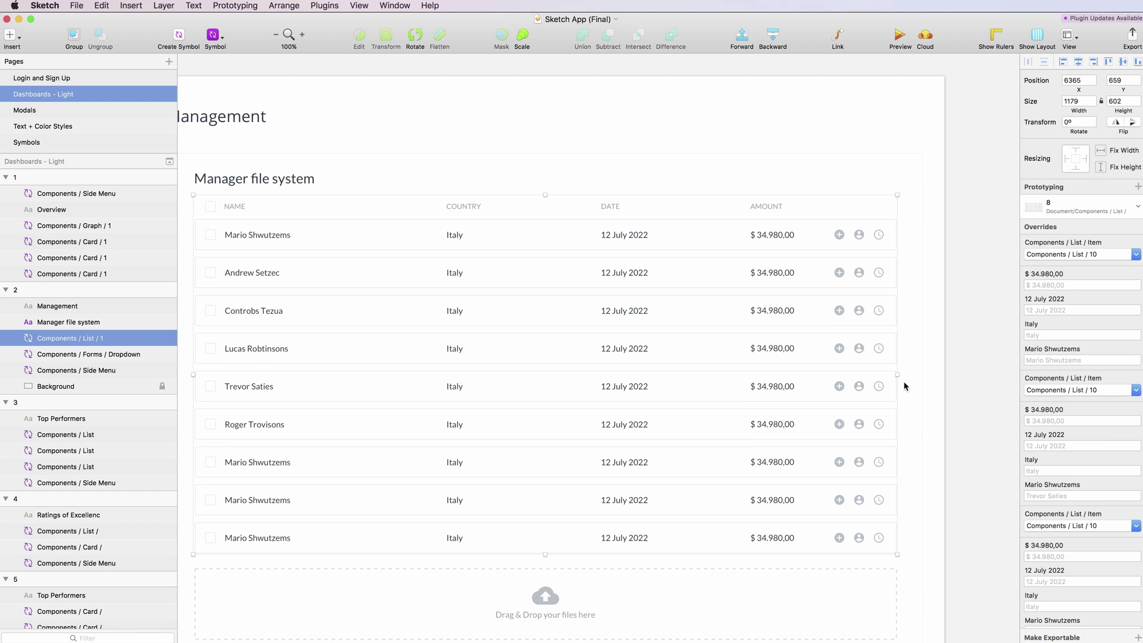
mouse_move(897, 376)
mouse_down()
mouse_move(863, 374)
mouse_move(924, 375)
mouse_up()
key(super+z)
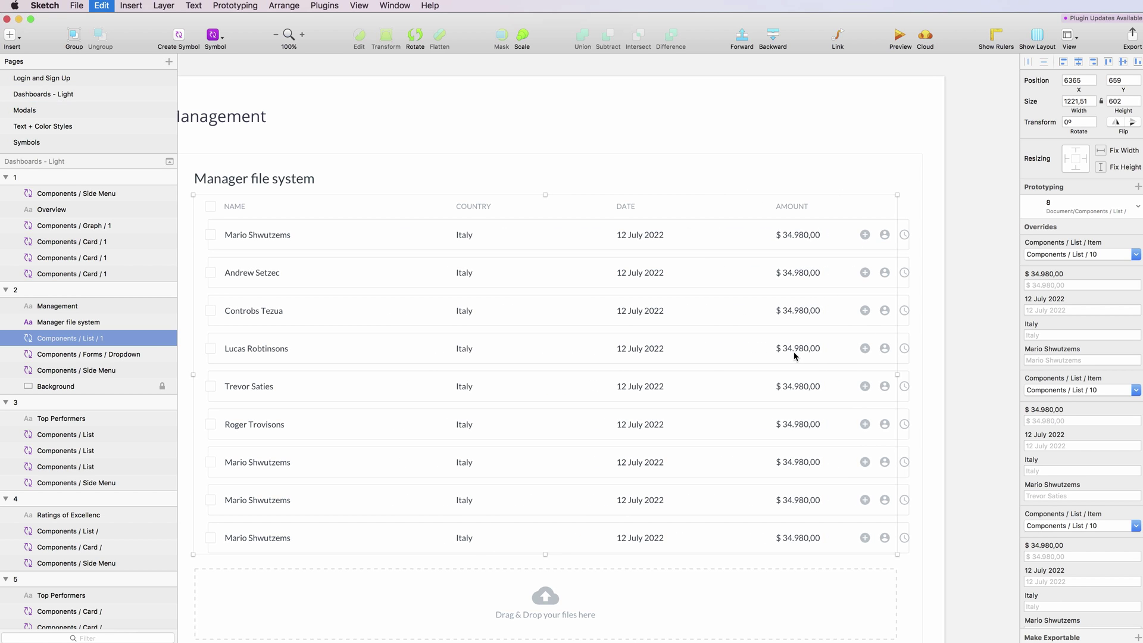
scroll(797, 352, down, 5)
scroll(794, 357, down, 2)
scroll(795, 357, down, 3)
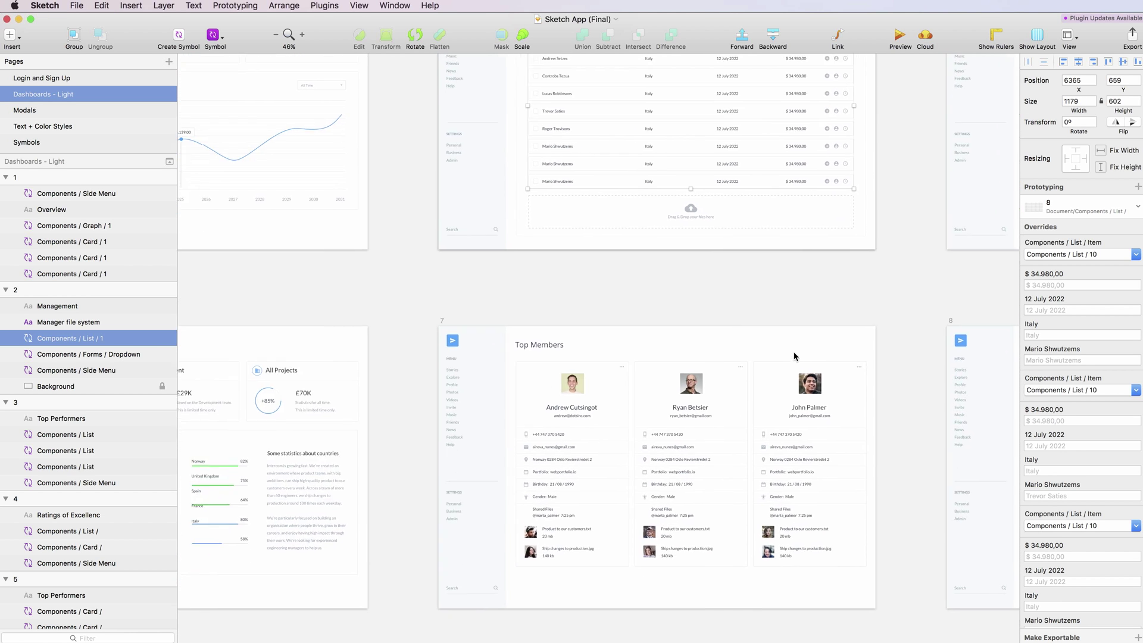
scroll(794, 356, left, 2)
scroll(794, 356, left, 3)
scroll(253, 318, down, 2)
scroll(253, 319, up, 5)
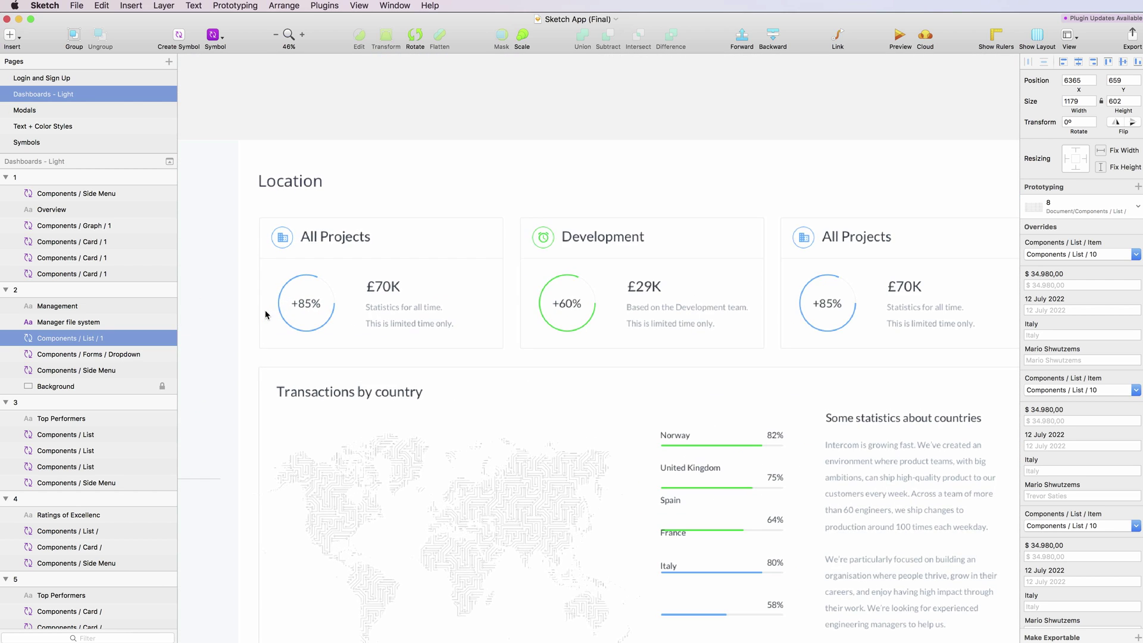
drag(413, 194, 558, 281)
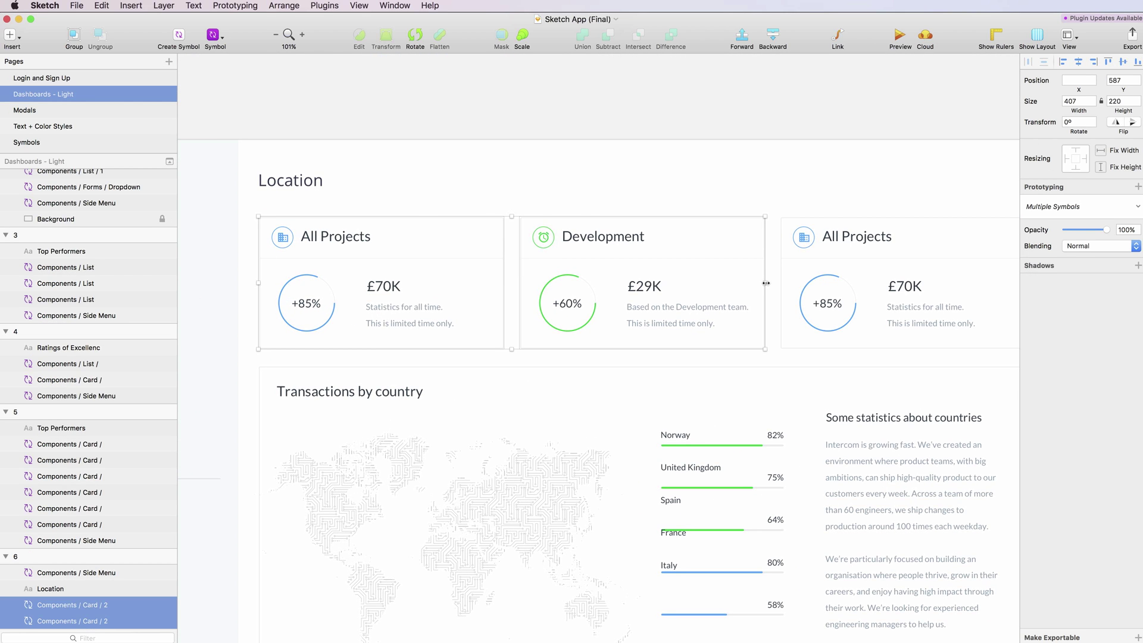
drag(766, 283, 1006, 283)
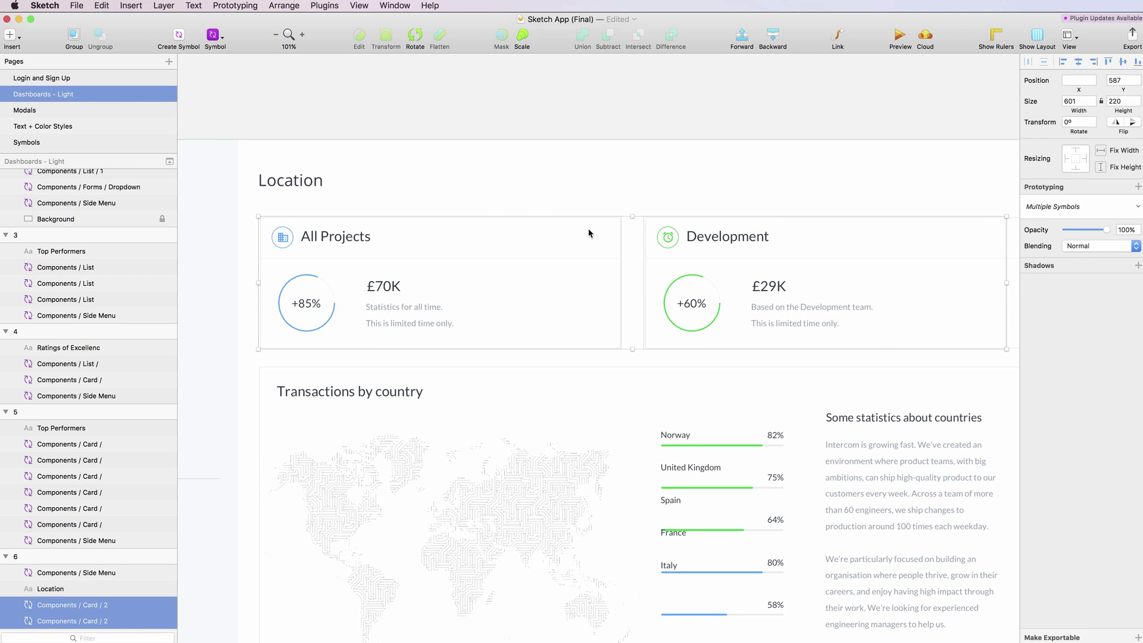
key(super+z)
scroll(589, 233, down, 3)
scroll(588, 234, down, 5)
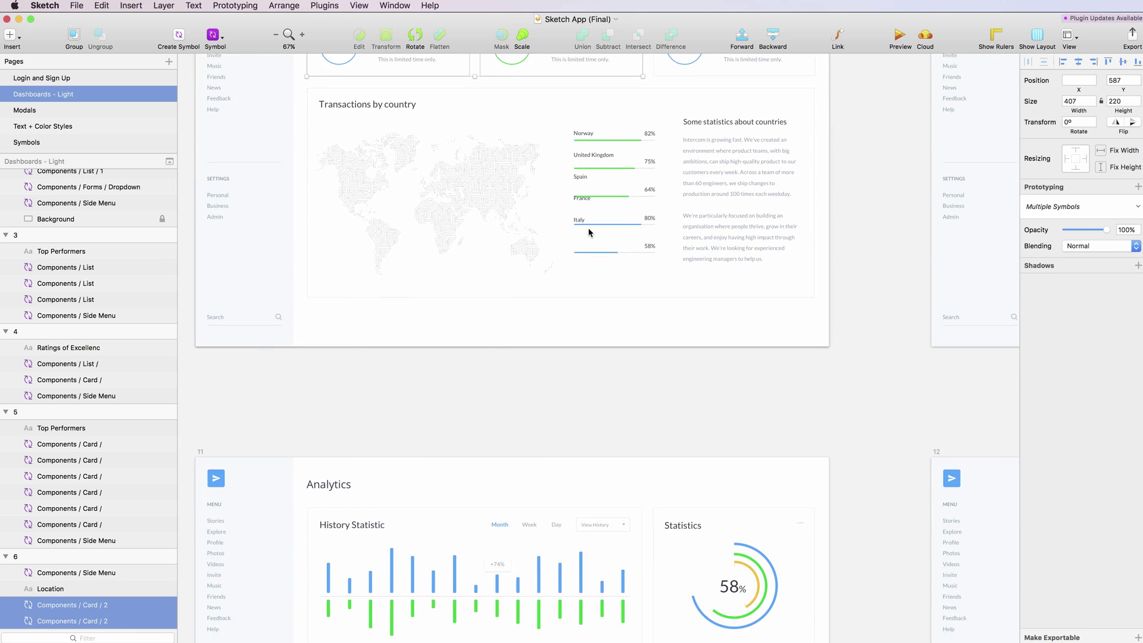
scroll(589, 233, down, 5)
scroll(589, 233, down, 2)
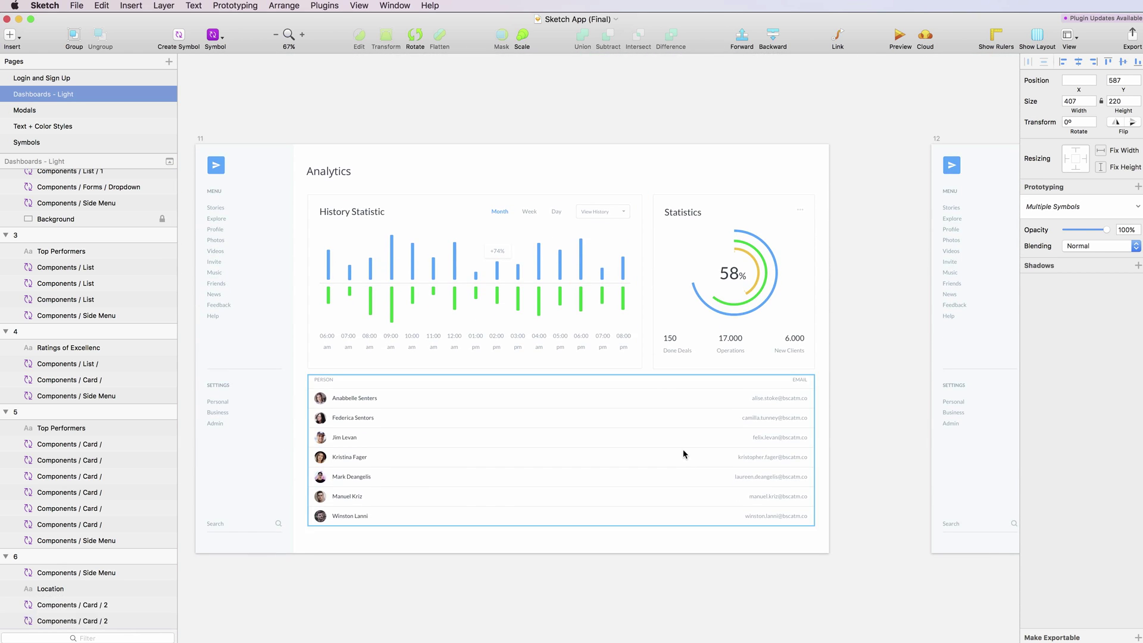
click(814, 439)
drag(814, 450, 594, 454)
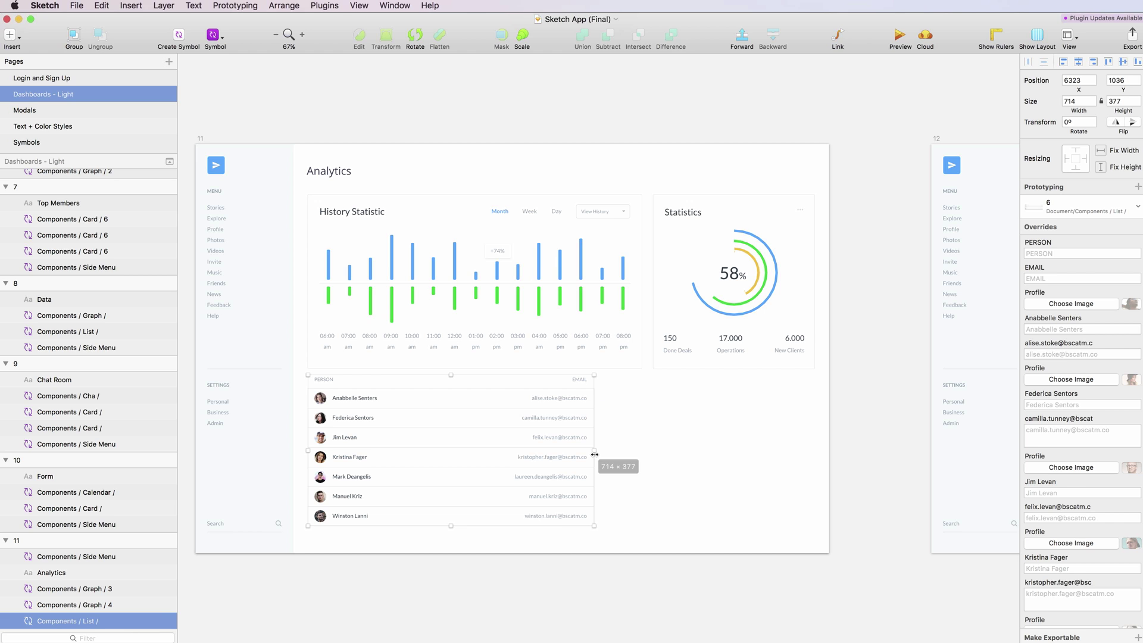
key(ctrl+z)
scroll(593, 398, right, 5)
scroll(594, 398, right, 5)
scroll(594, 399, right, 5)
scroll(594, 398, right, 5)
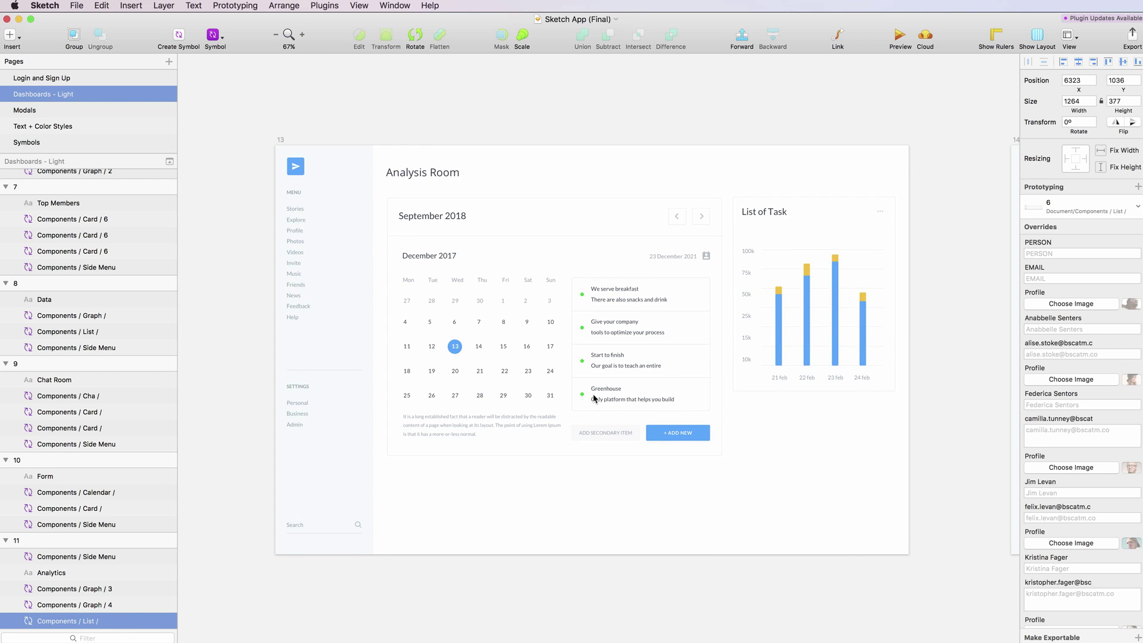
scroll(594, 398, down, 2)
scroll(593, 398, down, 2)
scroll(594, 398, down, 3)
scroll(594, 399, down, 2)
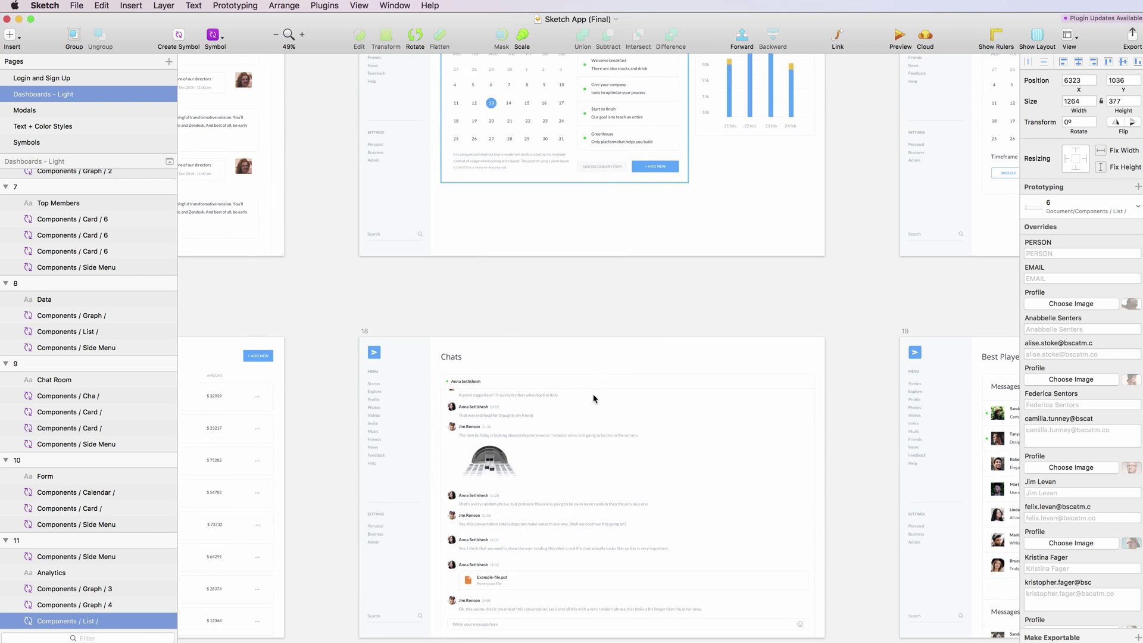
scroll(594, 399, down, 1)
scroll(594, 398, down, 1)
scroll(594, 398, down, 1)
scroll(594, 398, down, 3)
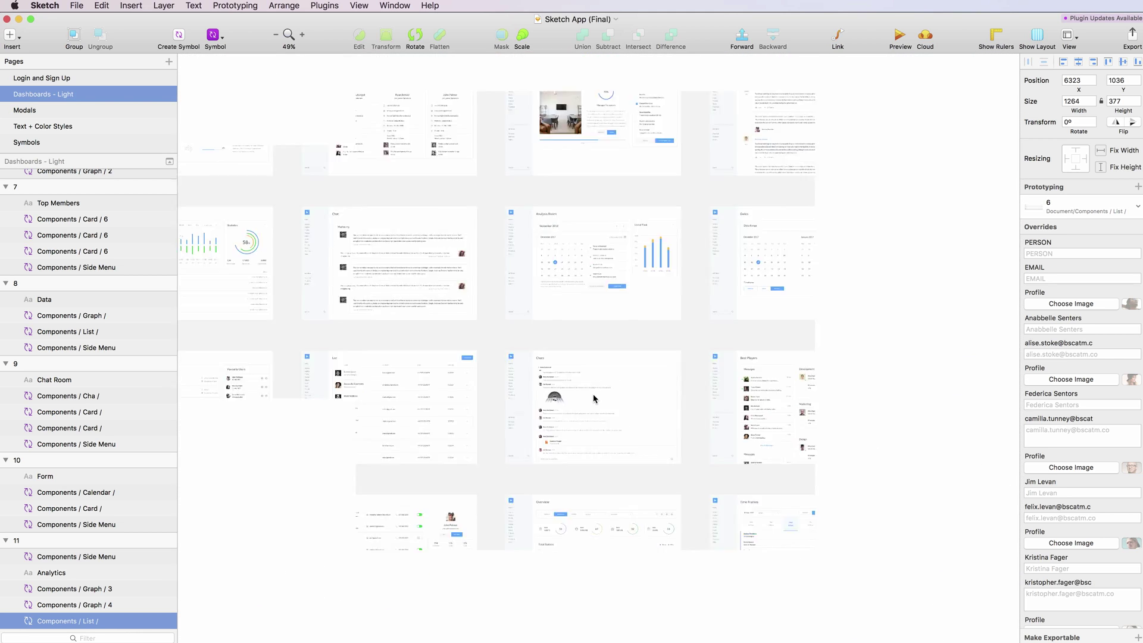
scroll(594, 398, down, 2)
scroll(594, 398, down, 2)
scroll(594, 398, up, 2)
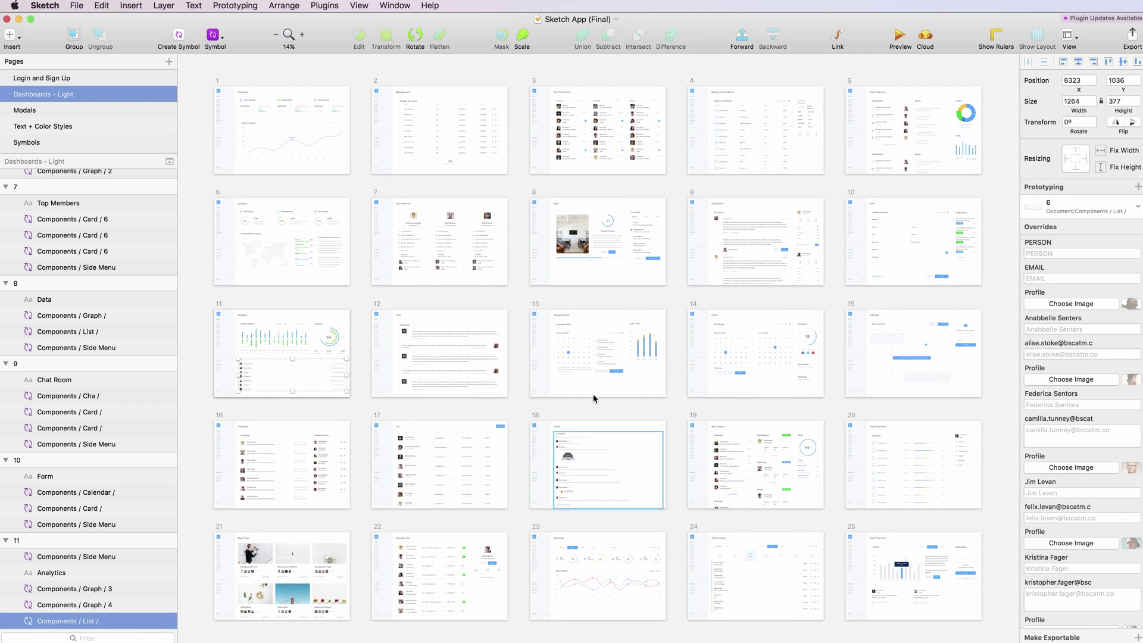